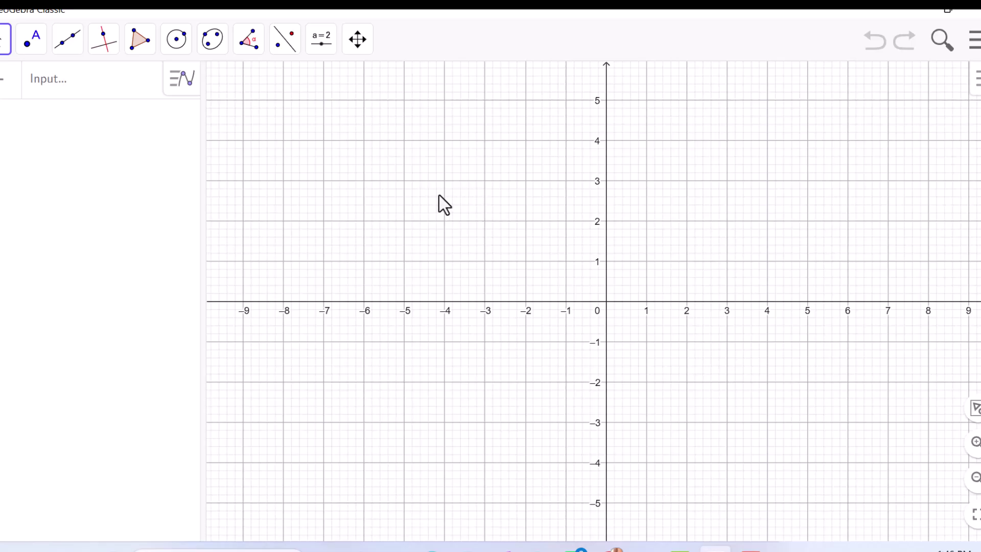
# Create a turtle in the graph with the Turtle() command
pyautogui.moveTo(443, 217); pyautogui.dragTo(439, 286)
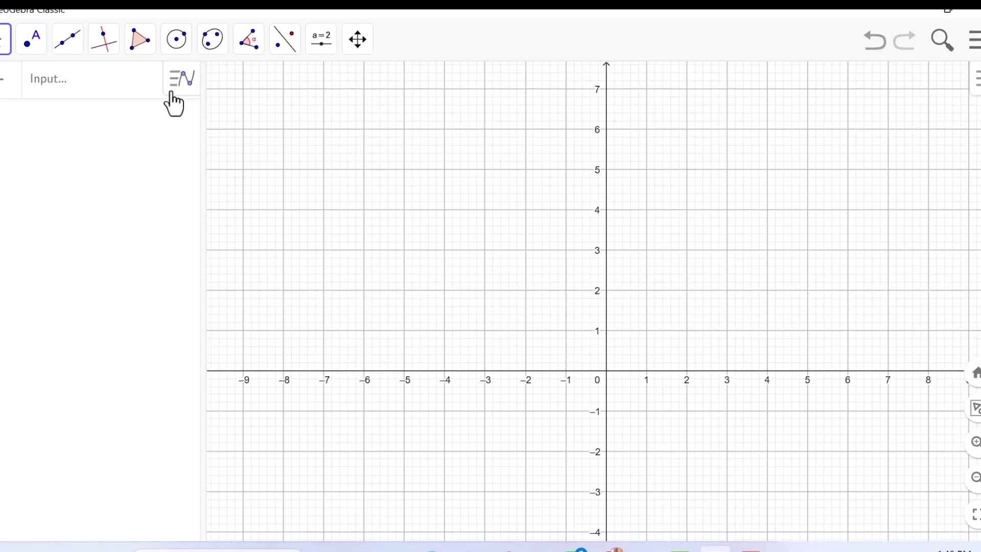
pyautogui.click(110, 96)
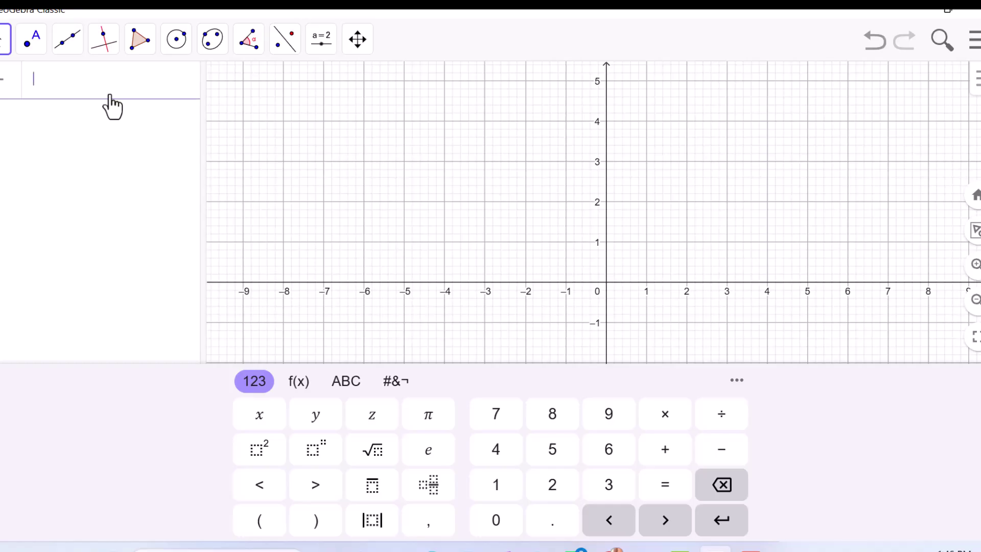
pyautogui.write('tur')
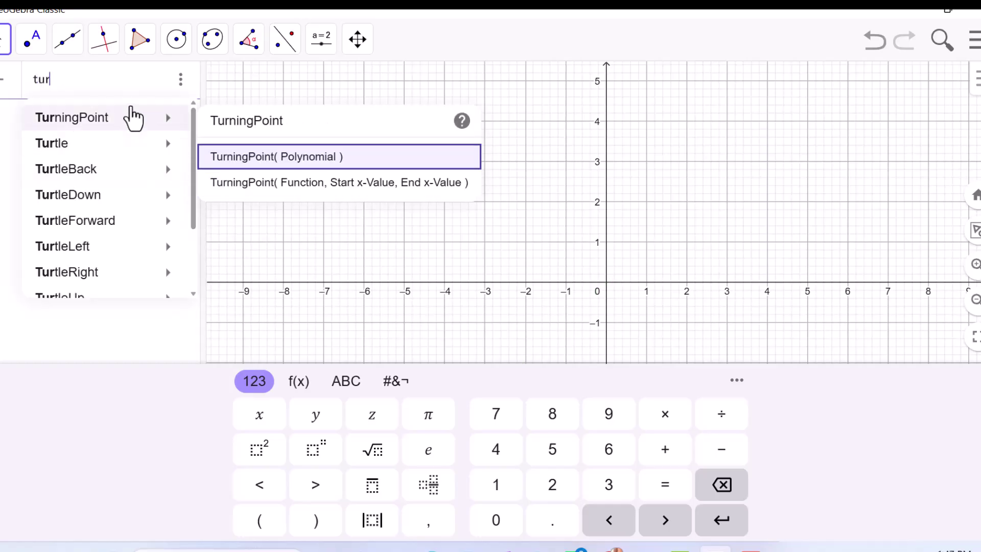
pyautogui.moveTo(145, 153)
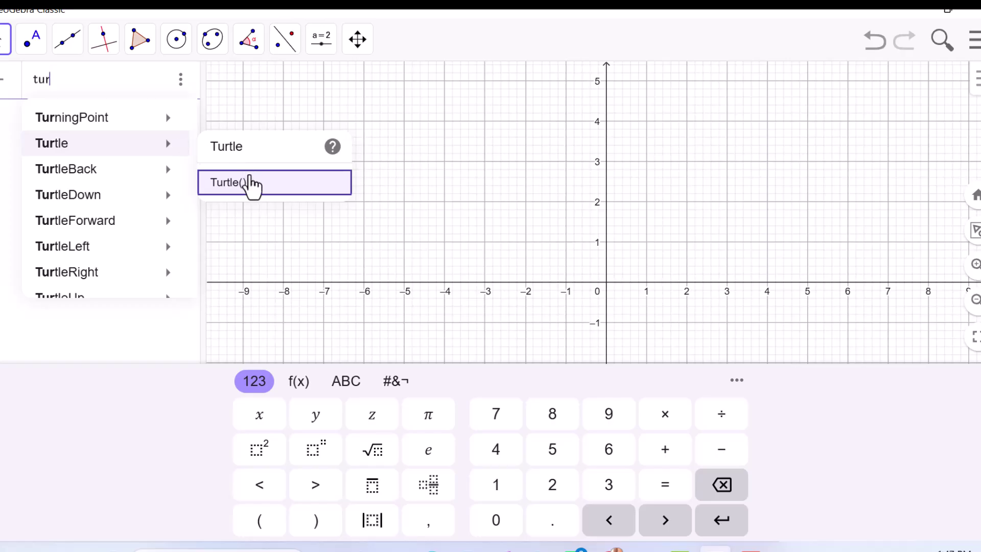
pyautogui.click(251, 185)
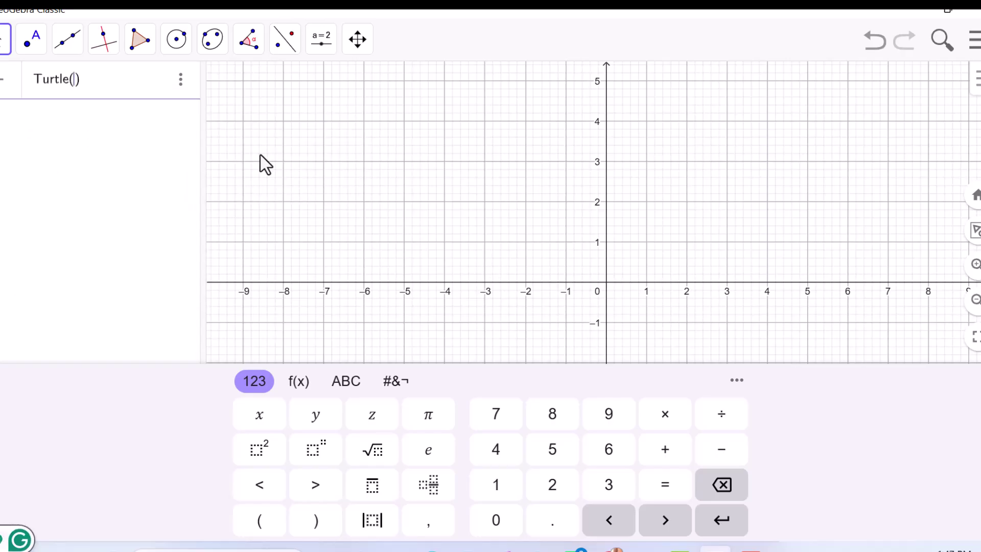
pyautogui.press('Return')
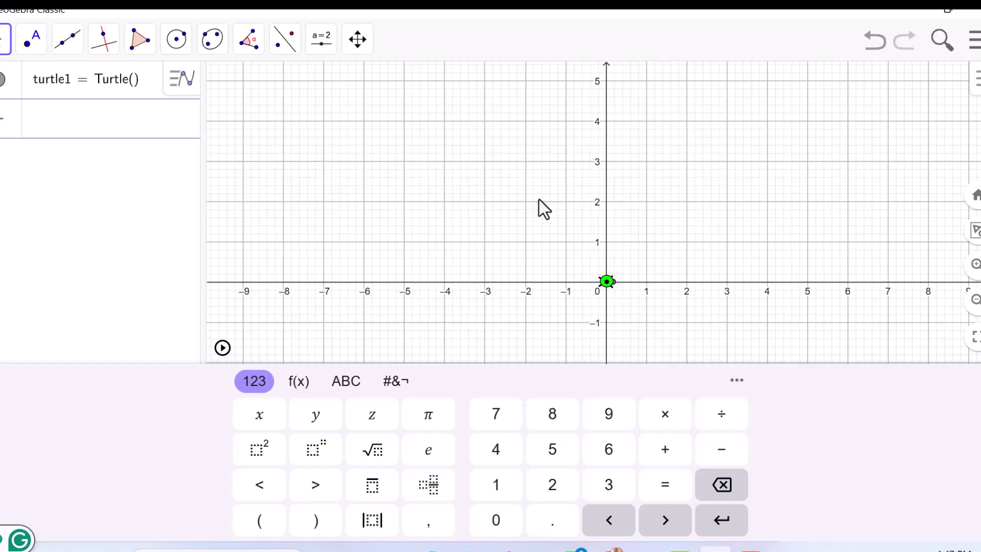
pyautogui.click(448, 240)
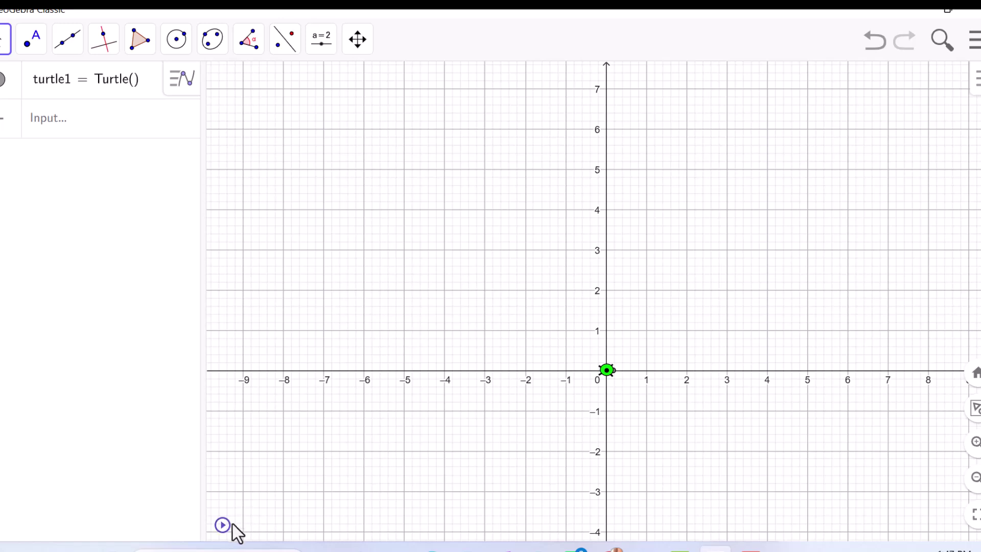
pyautogui.click(223, 525)
pyautogui.click(222, 525)
# Start a number slider in the upper-left area of the graph and name it Distance
pyautogui.click(323, 47)
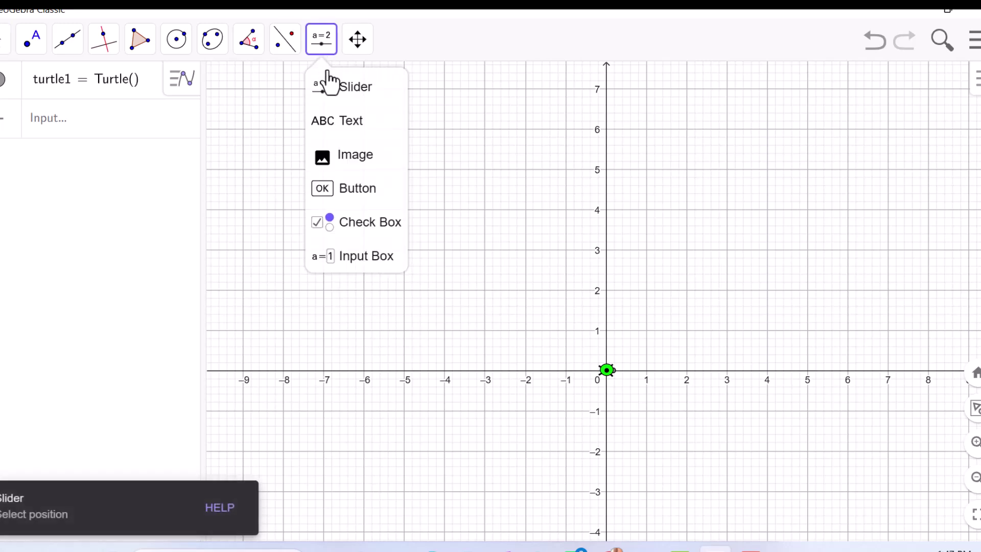
pyautogui.click(329, 97)
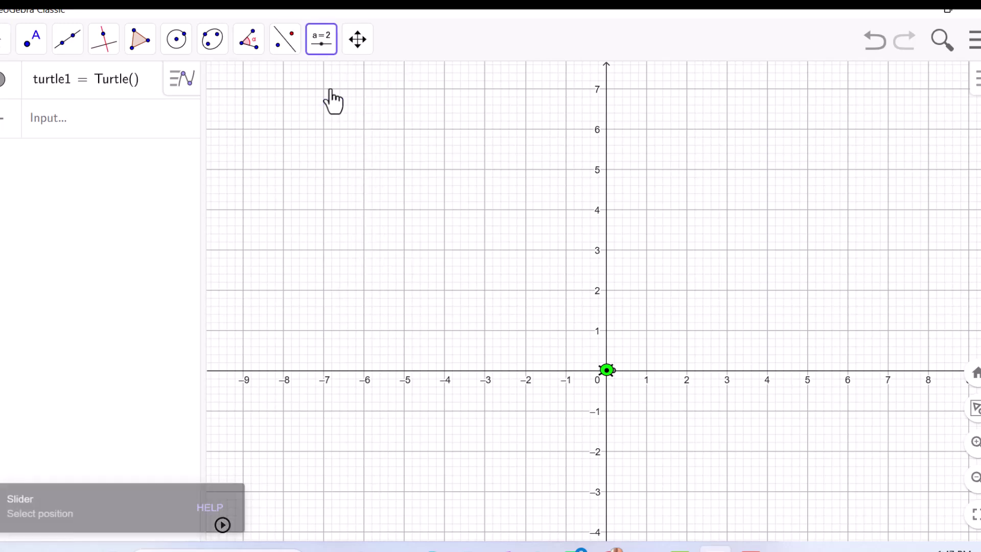
pyautogui.click(274, 107)
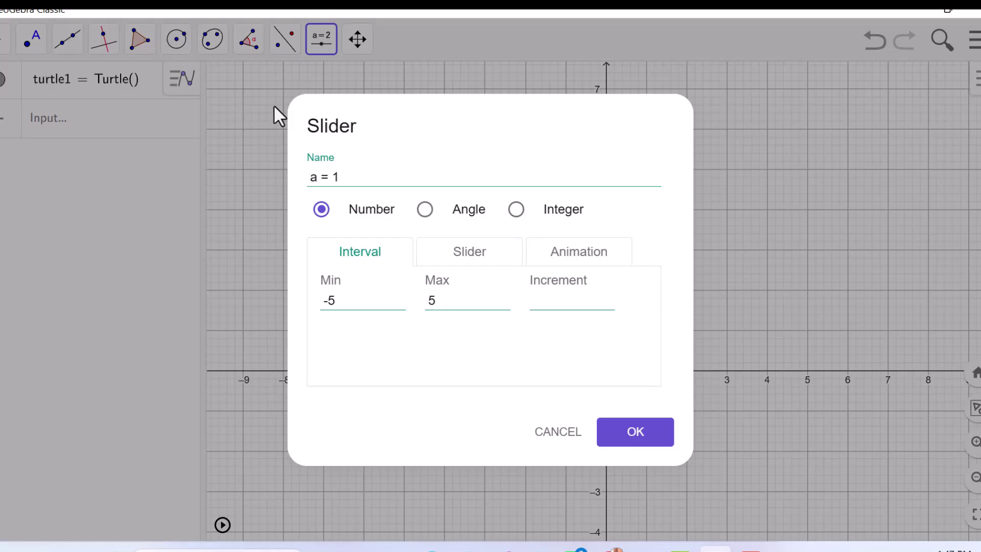
pyautogui.click(317, 181)
pyautogui.press('BackSpace')
pyautogui.write('dista')
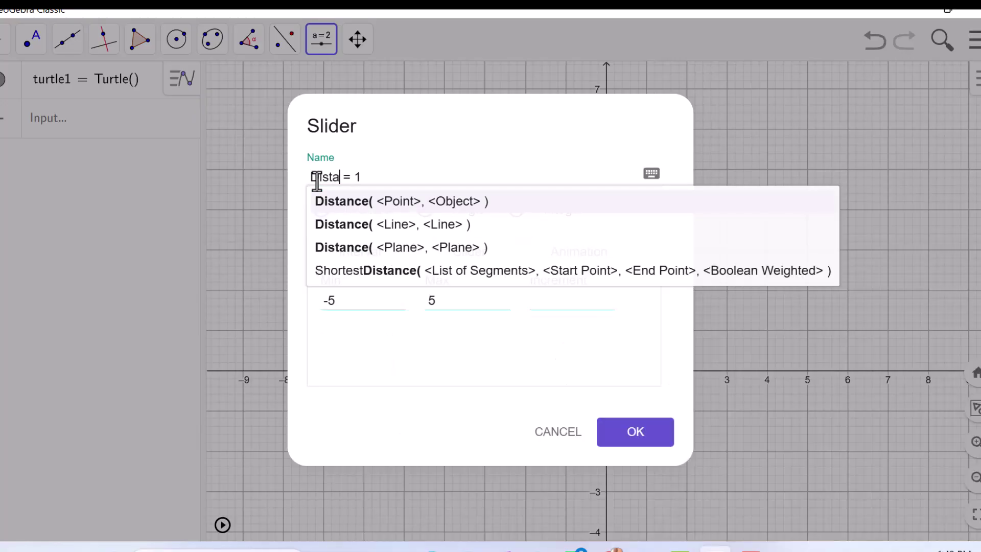
pyautogui.write('nce')
pyautogui.click(452, 148)
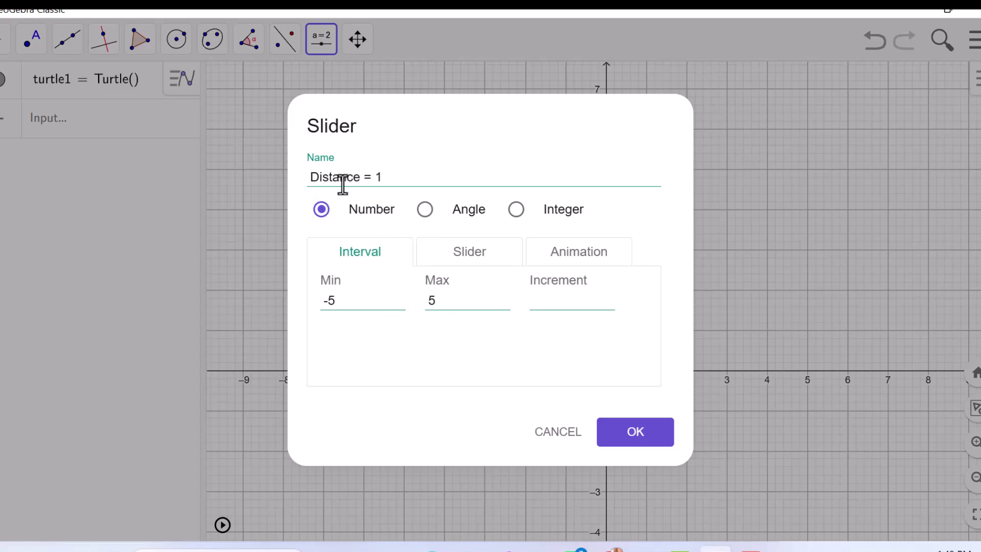
# Set the Distance slider's minimum to 1 and increment to 1, and create it
pyautogui.click(348, 305)
pyautogui.press('BackSpace')
pyautogui.press('BackSpace')
pyautogui.write('1')
pyautogui.click(452, 305)
pyautogui.click(559, 301)
pyautogui.write('1')
pyautogui.click(637, 434)
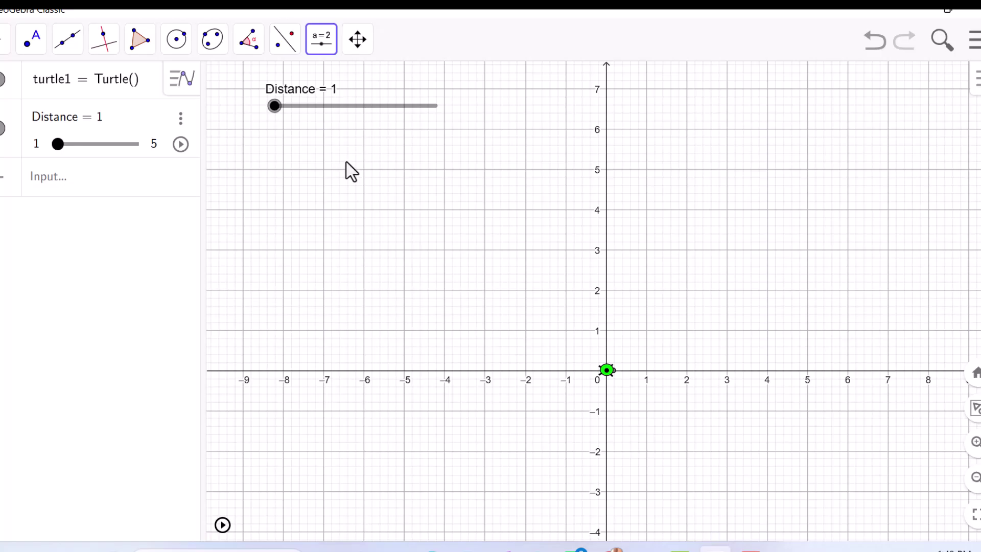
# Start a second number slider below Distance, named Sides, with a minimum of 3
pyautogui.click(272, 152)
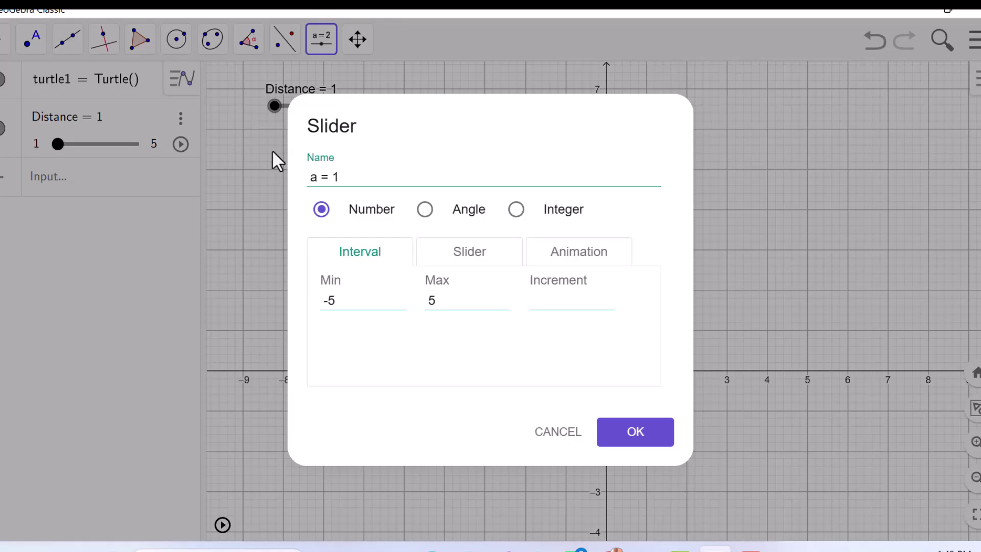
pyautogui.click(337, 301)
pyautogui.press('BackSpace')
pyautogui.press('BackSpace')
pyautogui.write('3')
pyautogui.click(316, 179)
pyautogui.press('Delete')
pyautogui.press('Delete')
pyautogui.write('Sides')
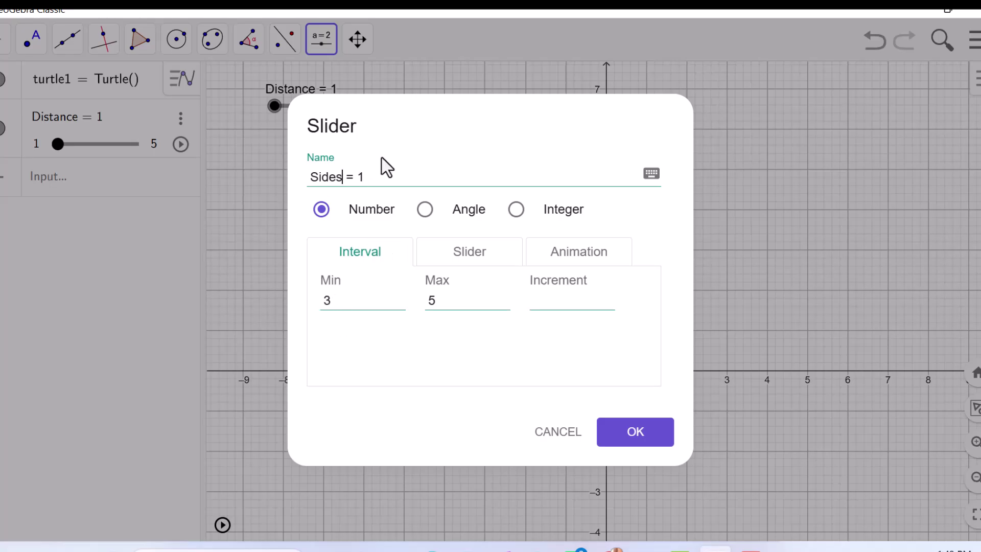
# Set the Sides slider's maximum to 10 and increment to 1, and create it
pyautogui.click(444, 307)
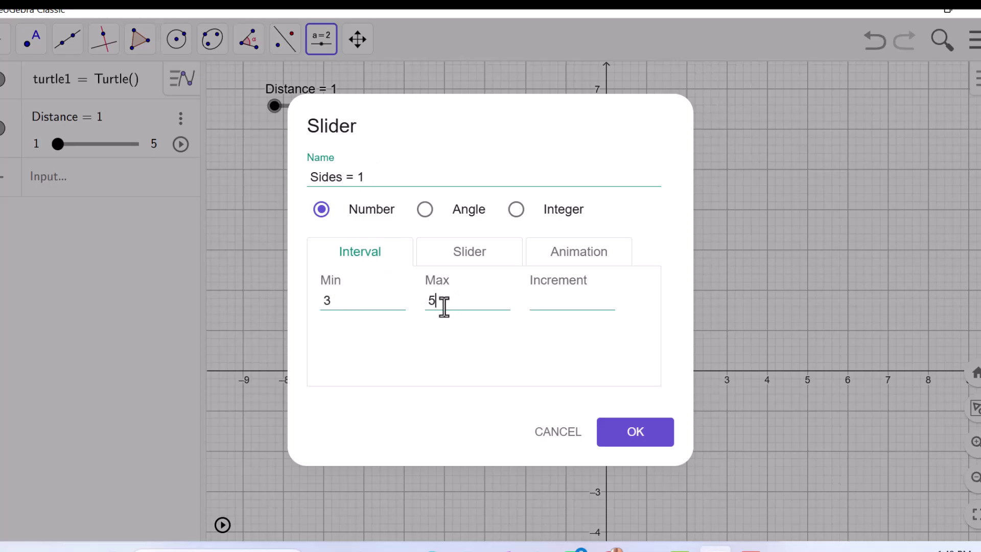
pyautogui.press('BackSpace')
pyautogui.write('10')
pyautogui.write('1')
pyautogui.click(635, 443)
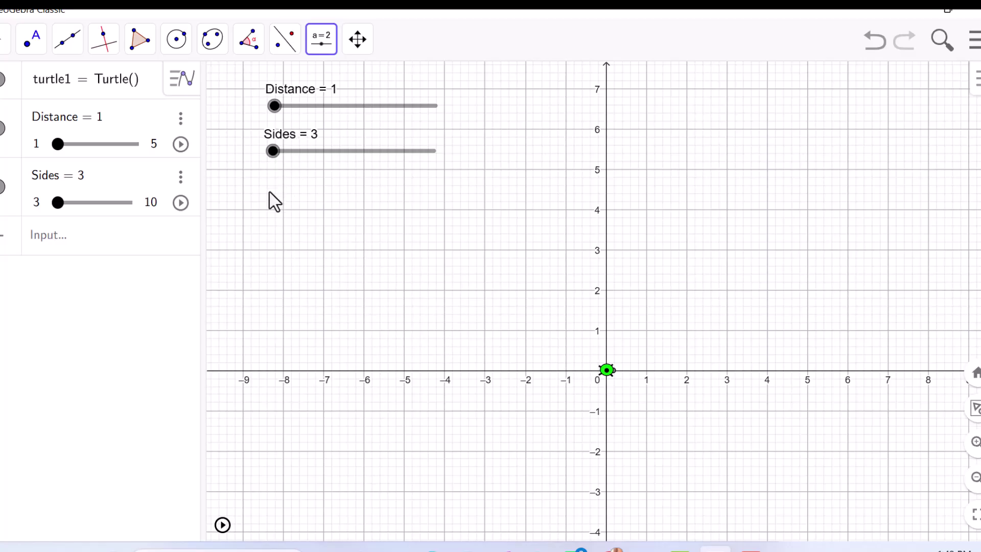
# Create a third number slider below Sides, named Repeat, with minimum 1, maximum 10 and increment 1
pyautogui.click(268, 210)
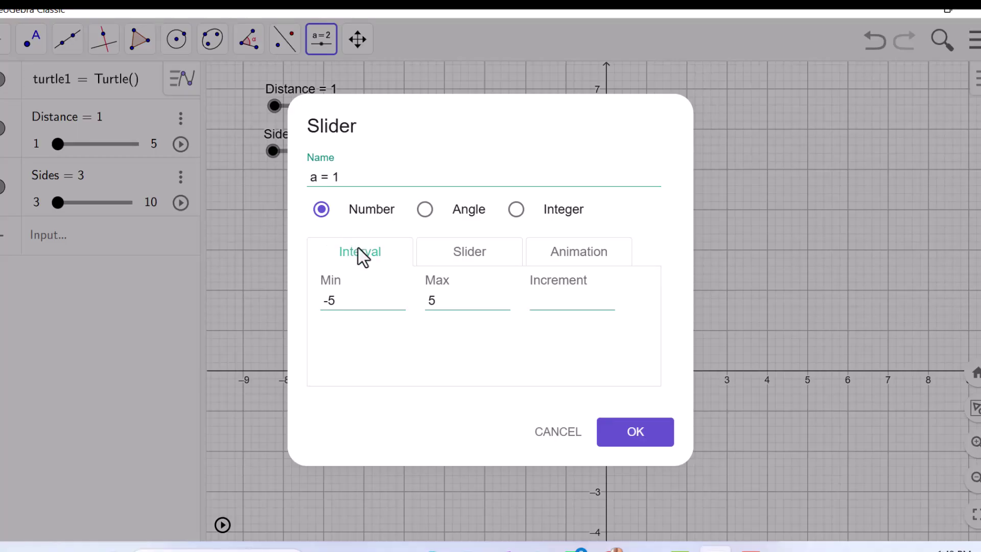
pyautogui.click(340, 303)
pyautogui.press('BackSpace')
pyautogui.press('BackSpace')
pyautogui.write('1')
pyautogui.click(552, 299)
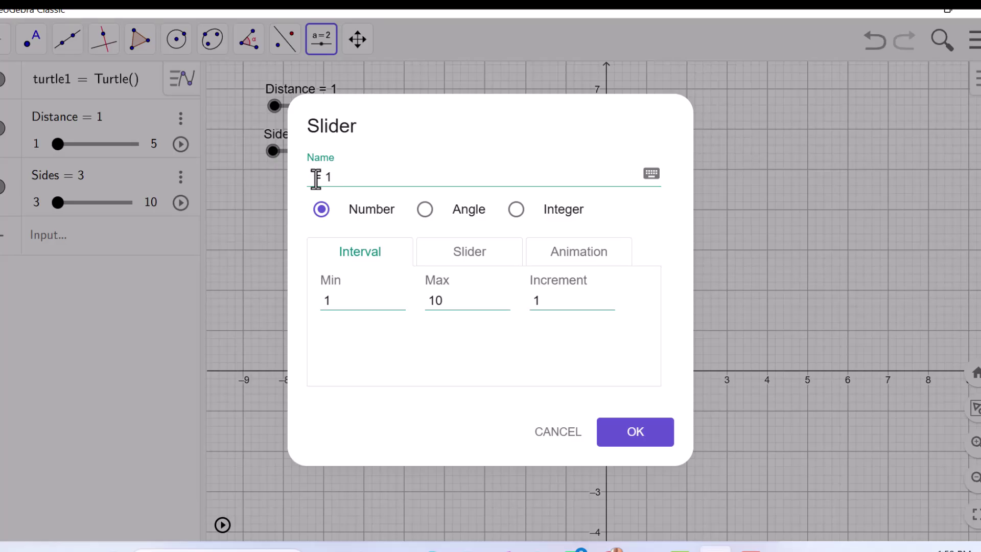
pyautogui.write('peat')
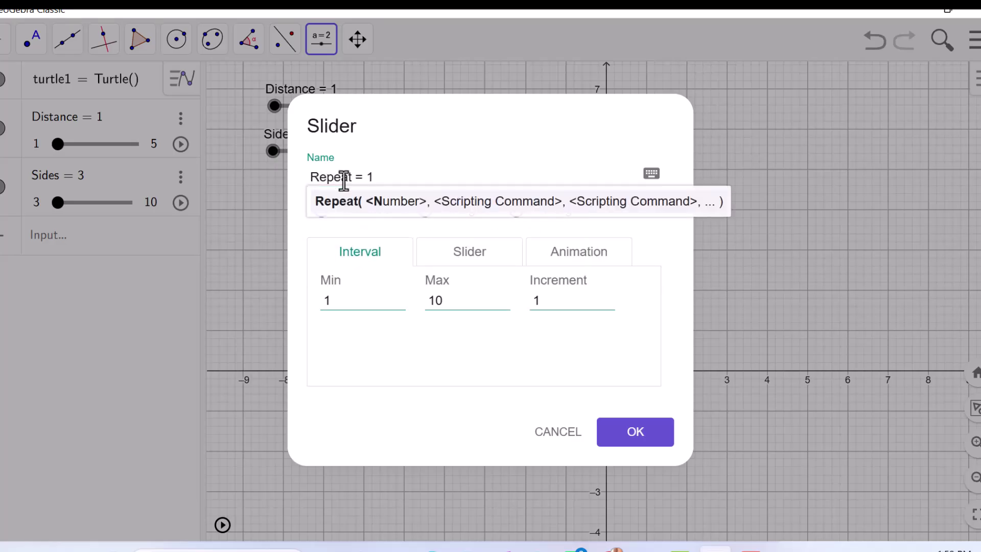
pyautogui.click(406, 161)
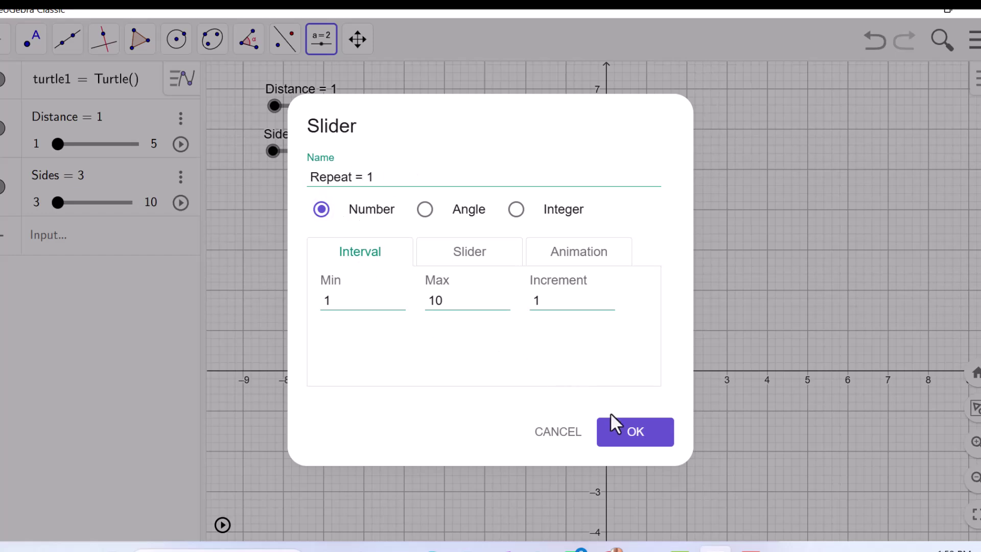
pyautogui.click(621, 443)
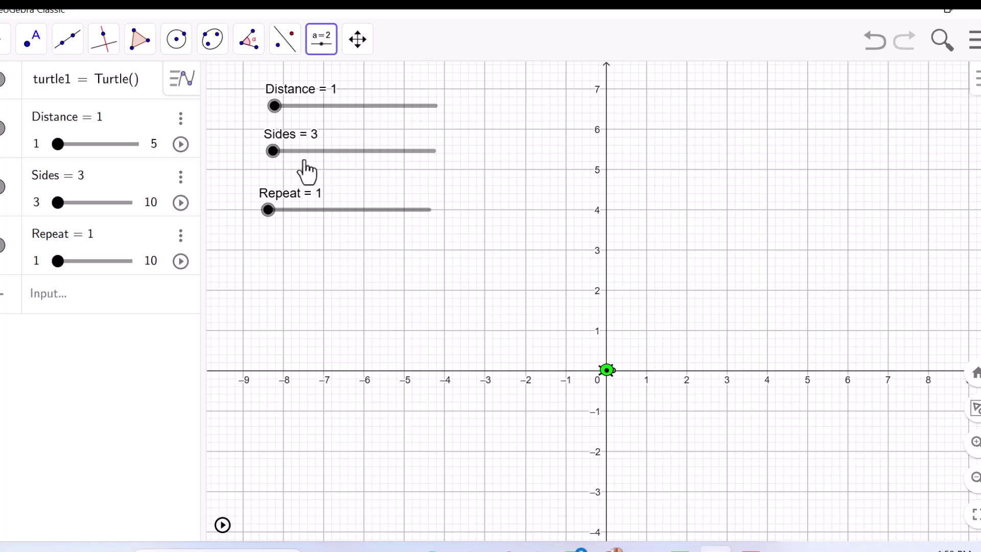
# Define an angle as 360° divided by Sides in the algebra input
pyautogui.click(108, 307)
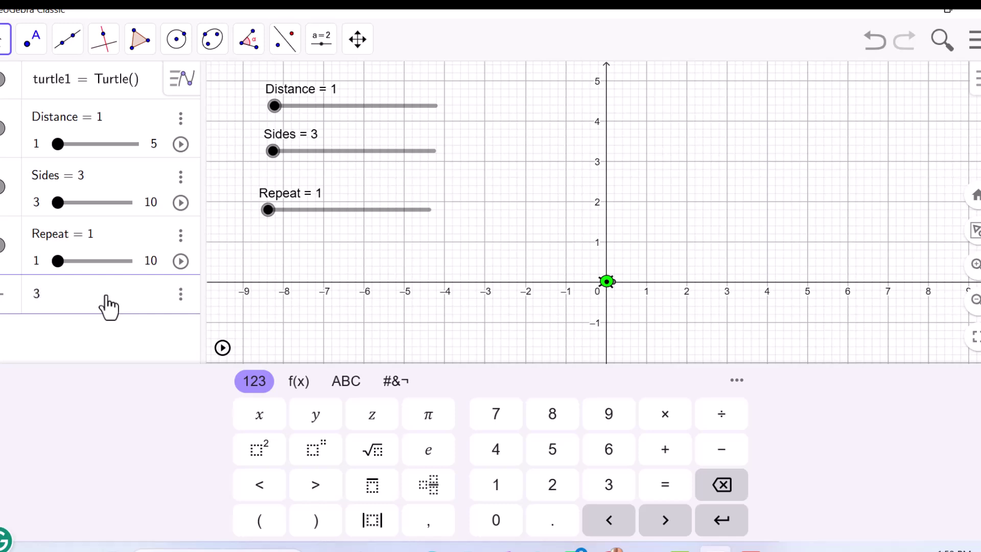
pyautogui.write('360')
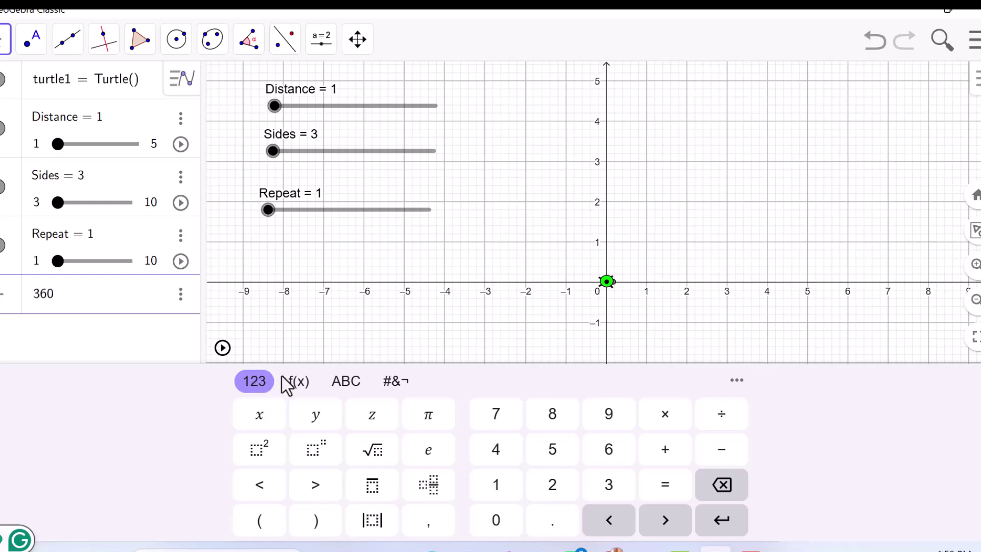
pyautogui.click(299, 384)
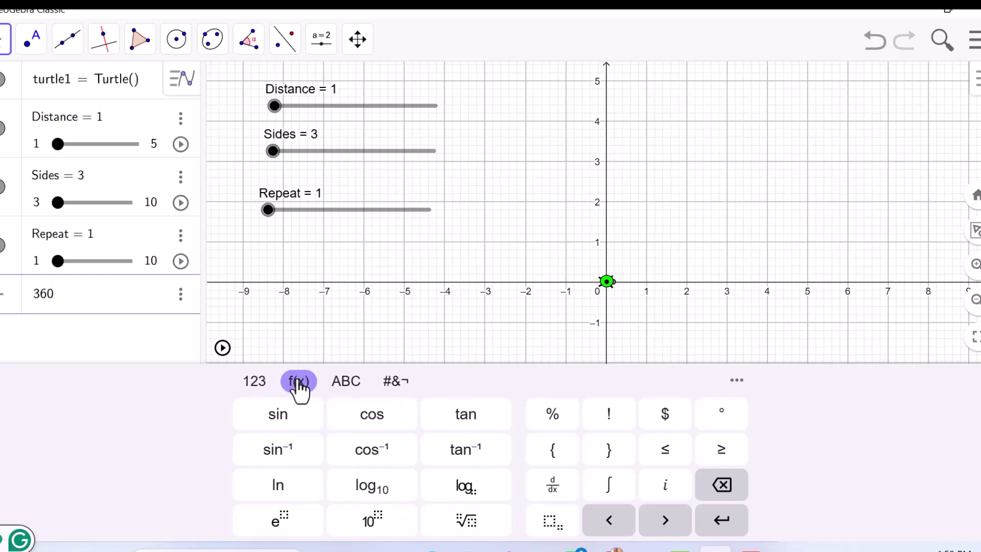
pyautogui.click(722, 415)
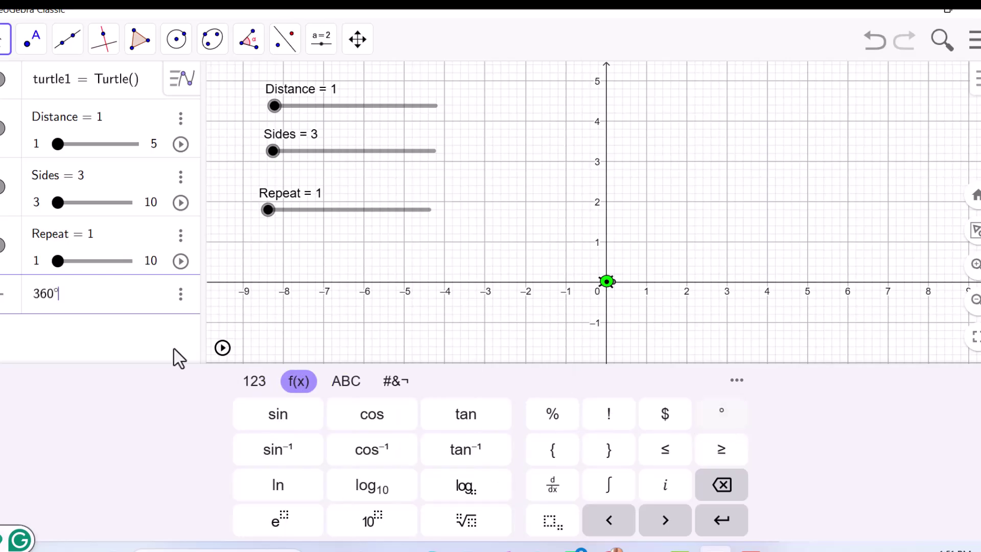
pyautogui.press('Return')
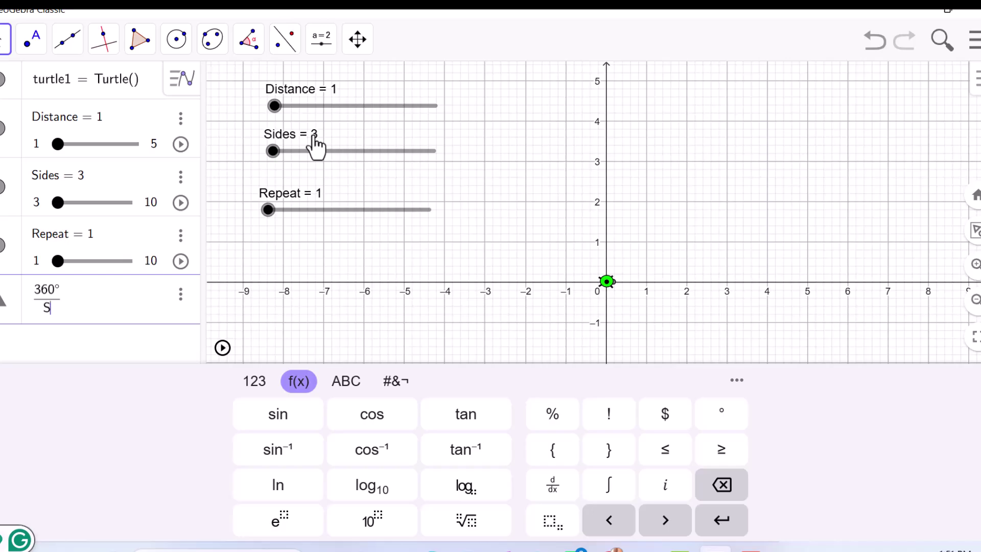
pyautogui.write('ides')
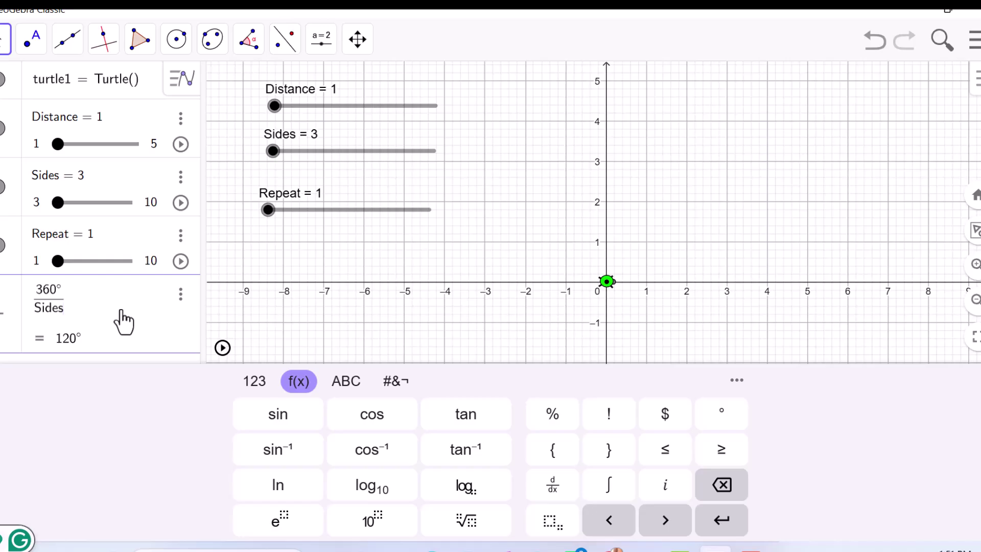
pyautogui.press('Return')
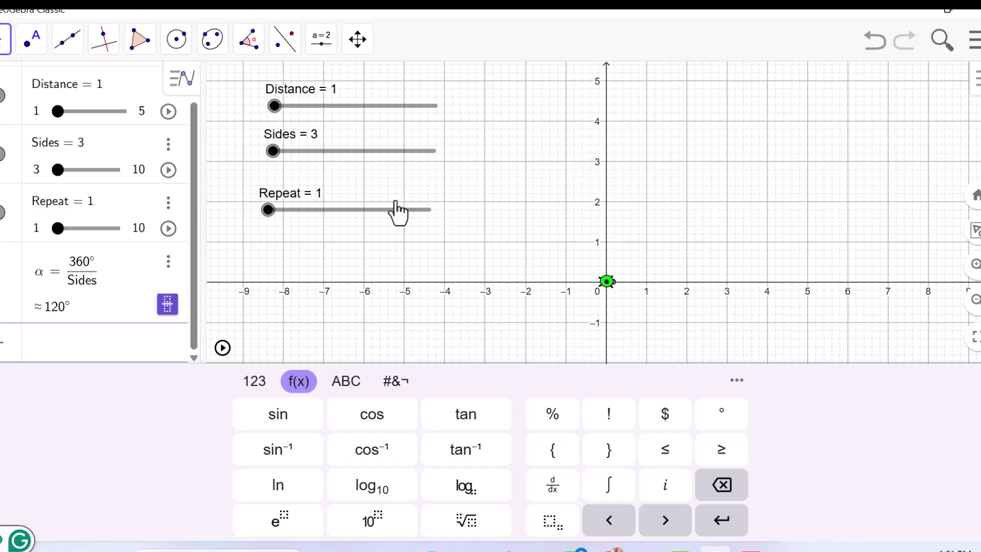
pyautogui.click(526, 185)
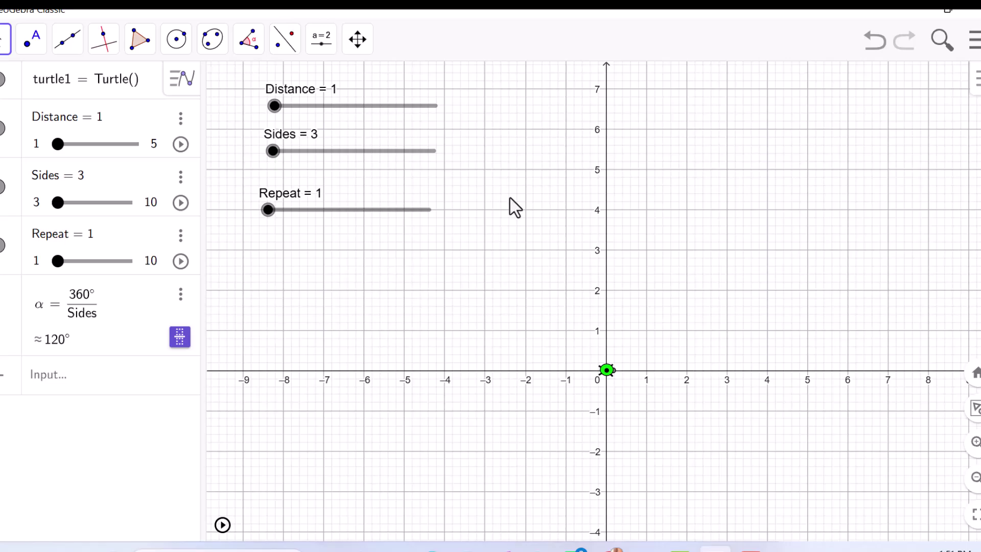
pyautogui.moveTo(712, 293); pyautogui.dragTo(646, 351)
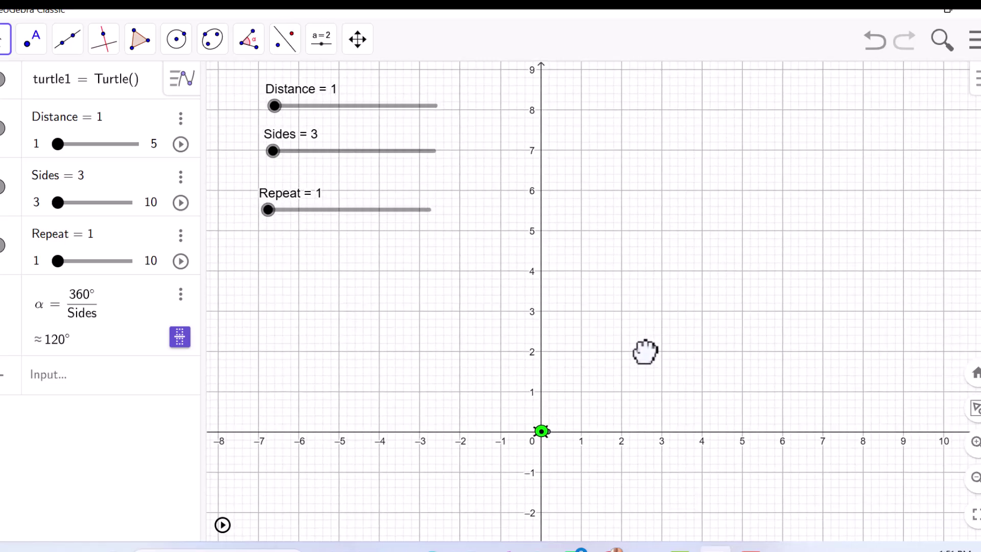
pyautogui.click(323, 42)
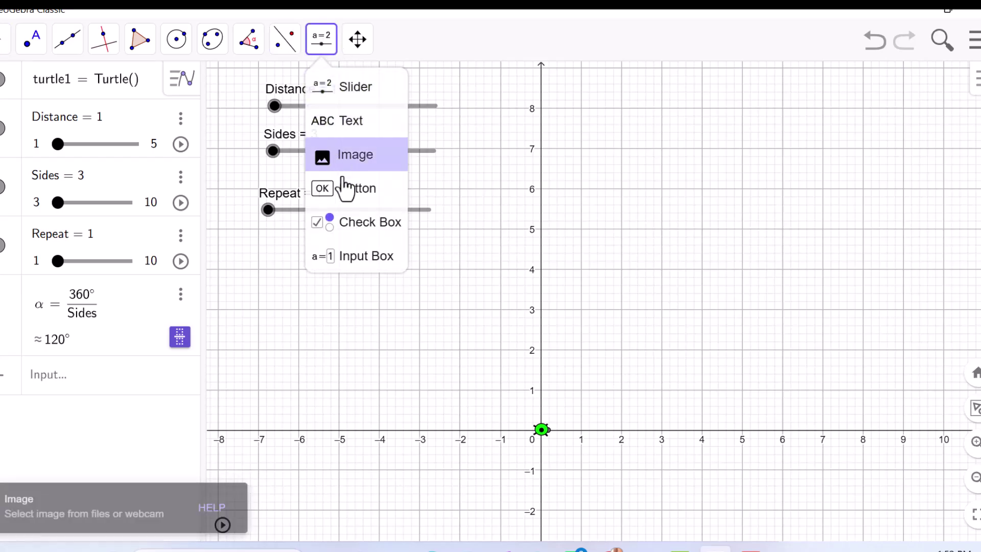
pyautogui.click(333, 194)
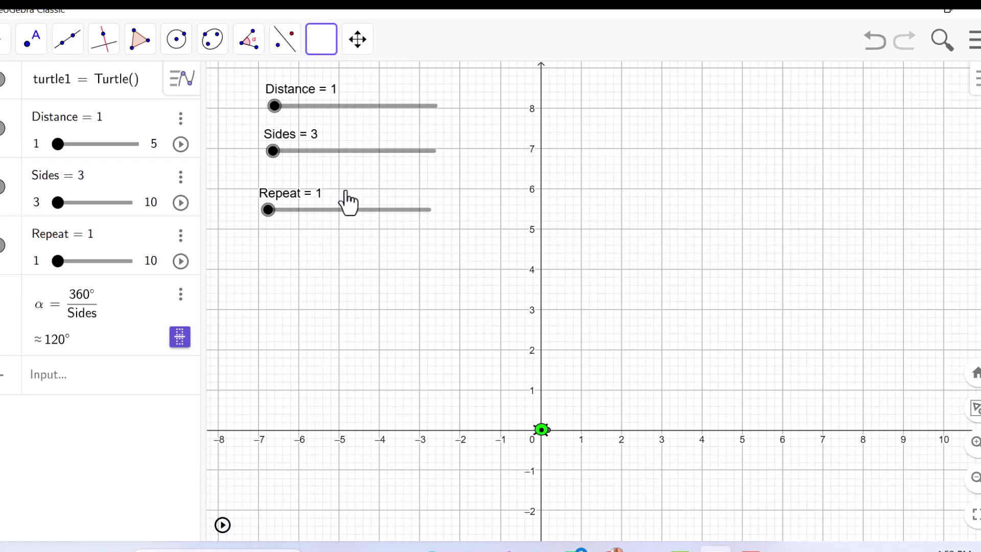
pyautogui.click(590, 111)
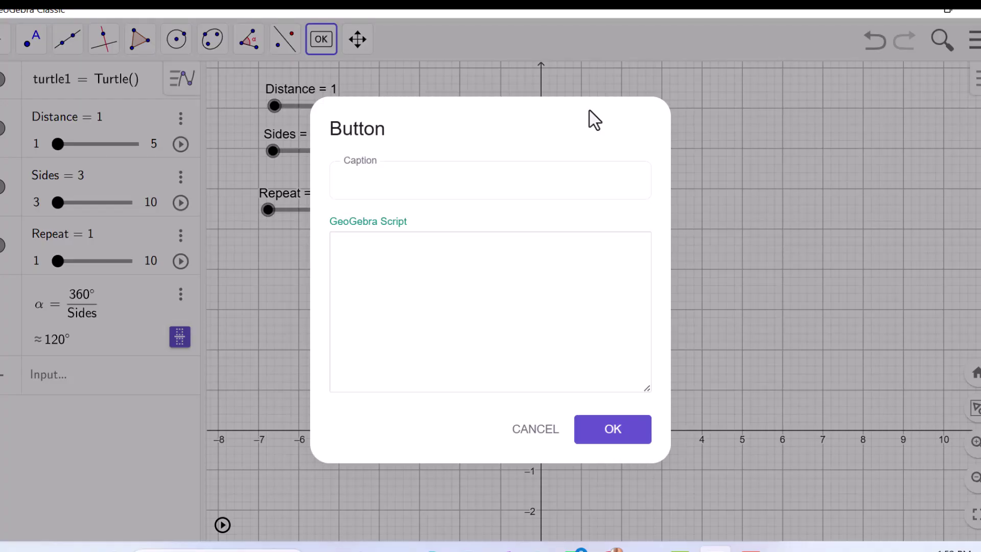
pyautogui.click(443, 179)
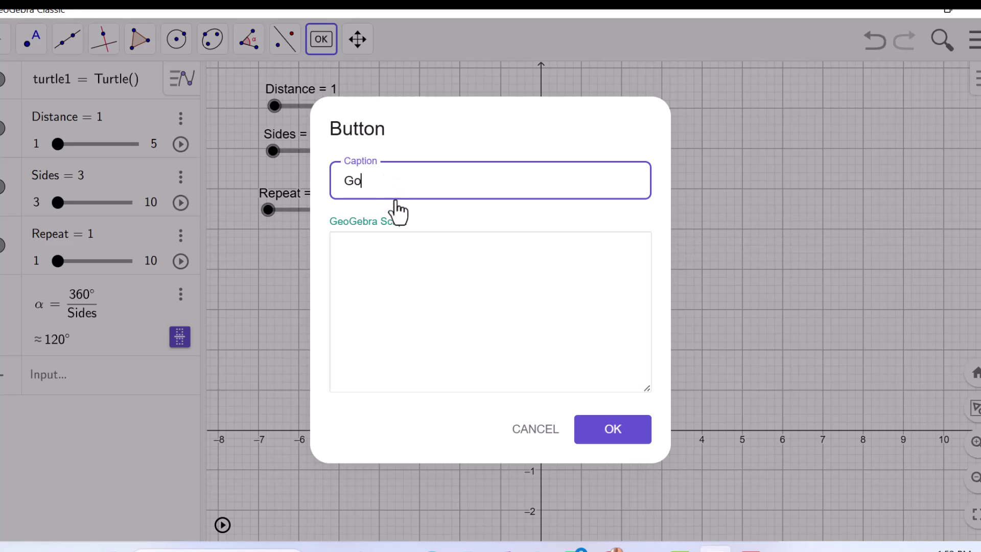
pyautogui.click(394, 256)
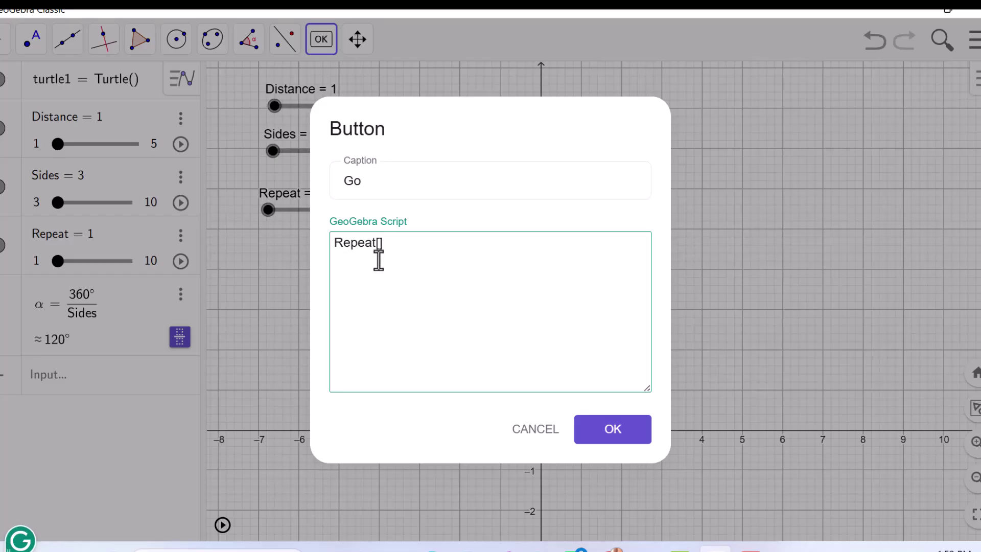
pyautogui.write('()')
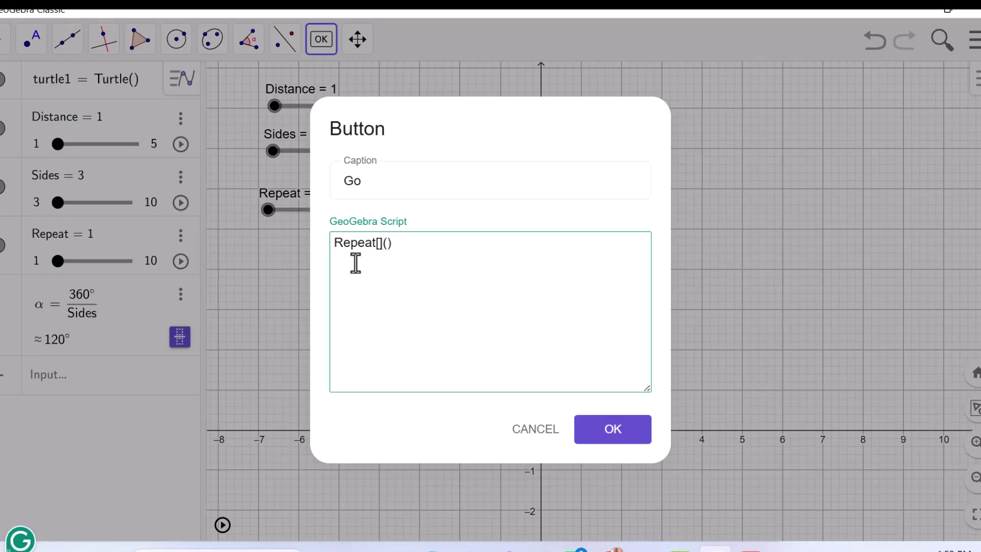
pyautogui.press('BackSpace')
pyautogui.press('BackSpace')
pyautogui.click(544, 432)
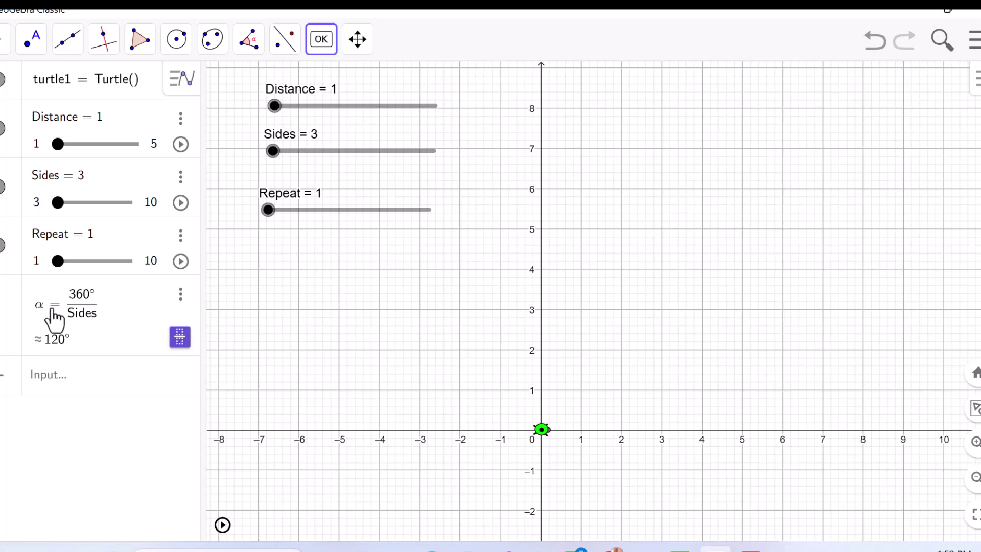
# Rename the angle α to a in its object settings and close the settings
pyautogui.click(180, 301)
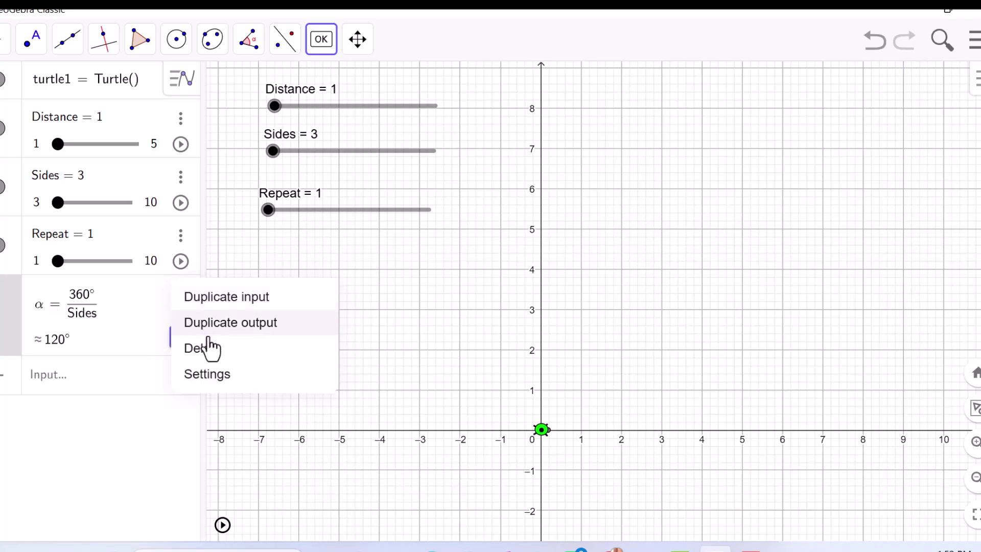
pyautogui.click(207, 374)
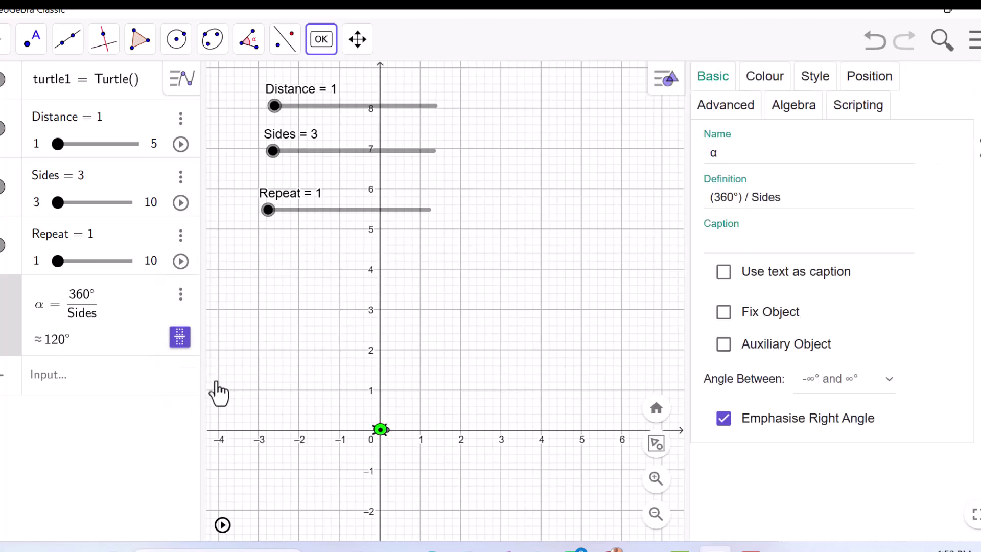
pyautogui.click(717, 159)
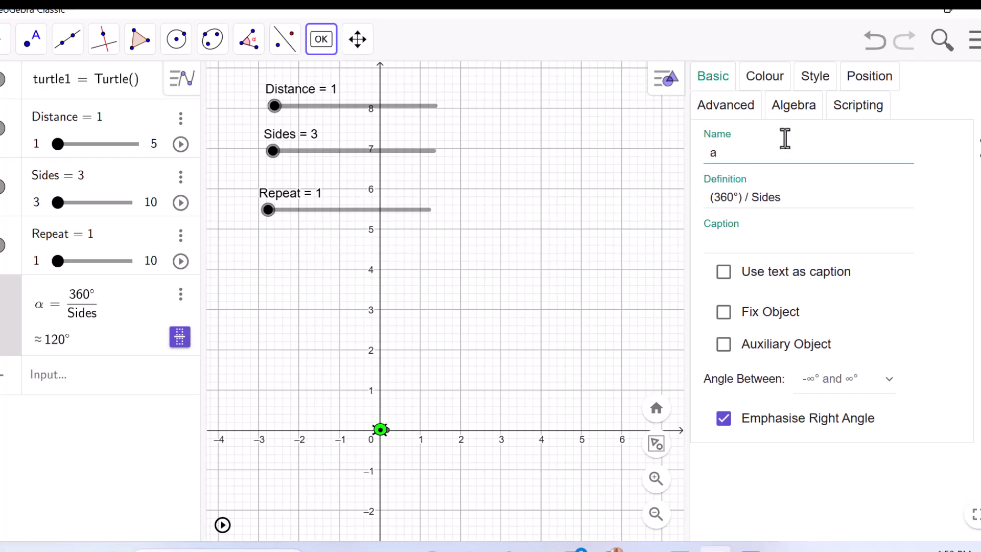
pyautogui.press('Return')
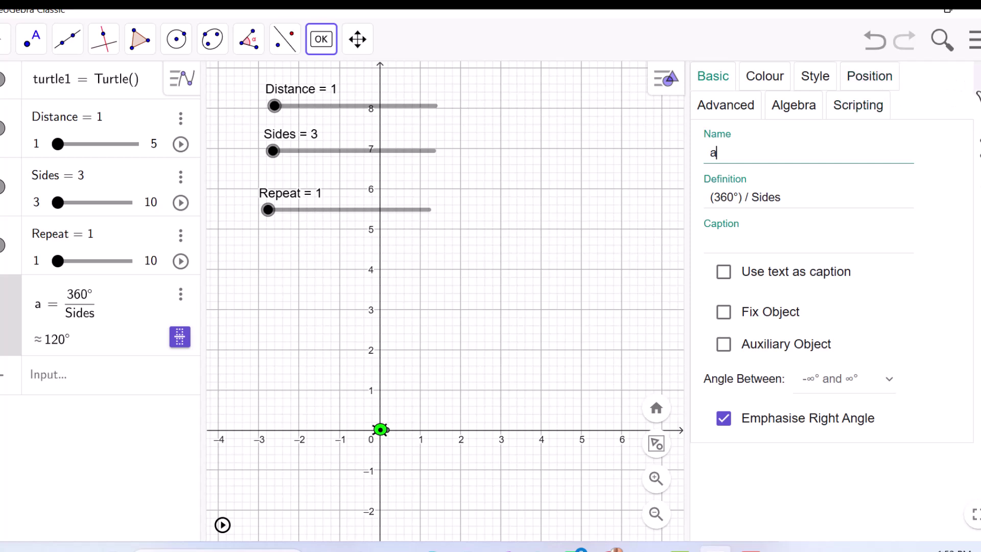
pyautogui.click(972, 76)
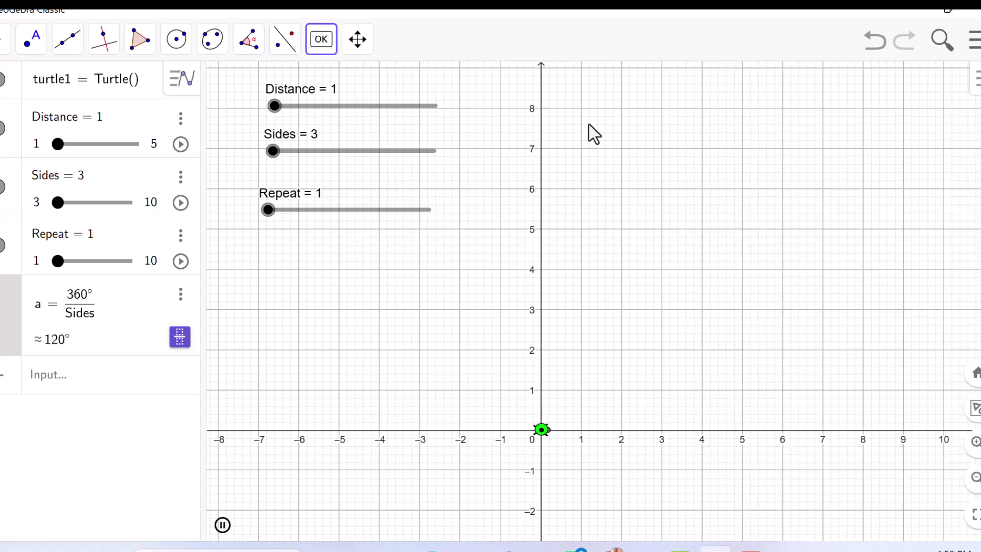
# Start a new button in the upper graphics area, just beside the y-axis, with the caption Go
pyautogui.click(318, 56)
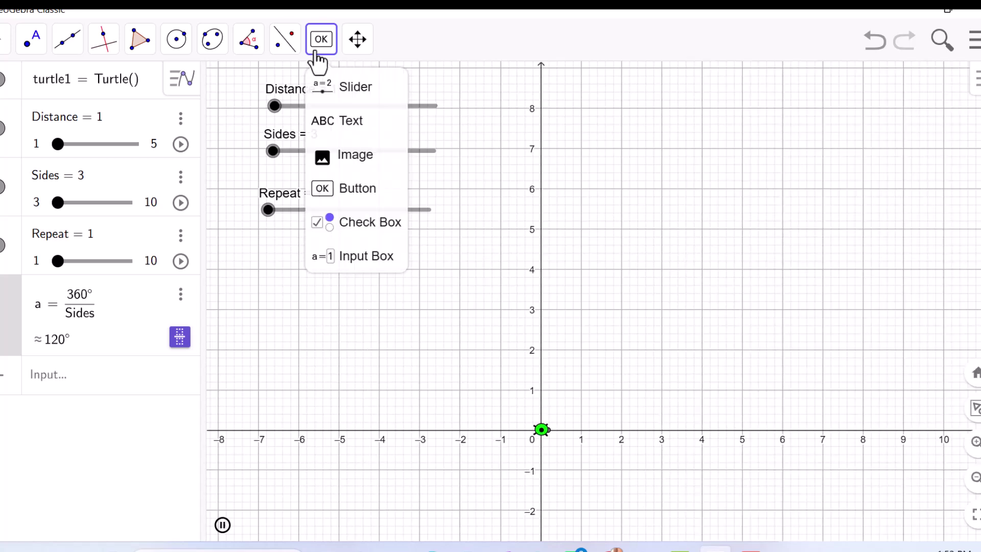
pyautogui.click(367, 205)
pyautogui.click(594, 112)
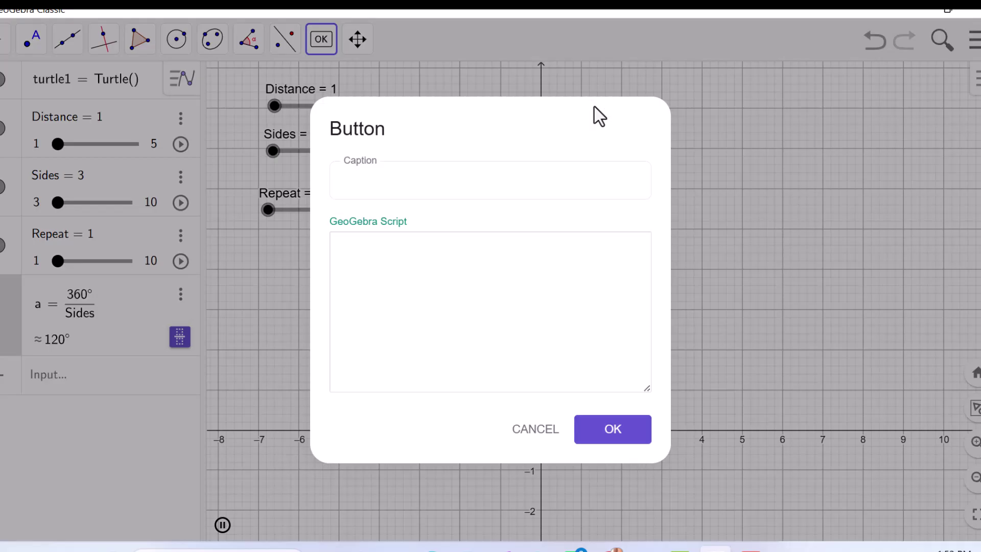
pyautogui.click(462, 179)
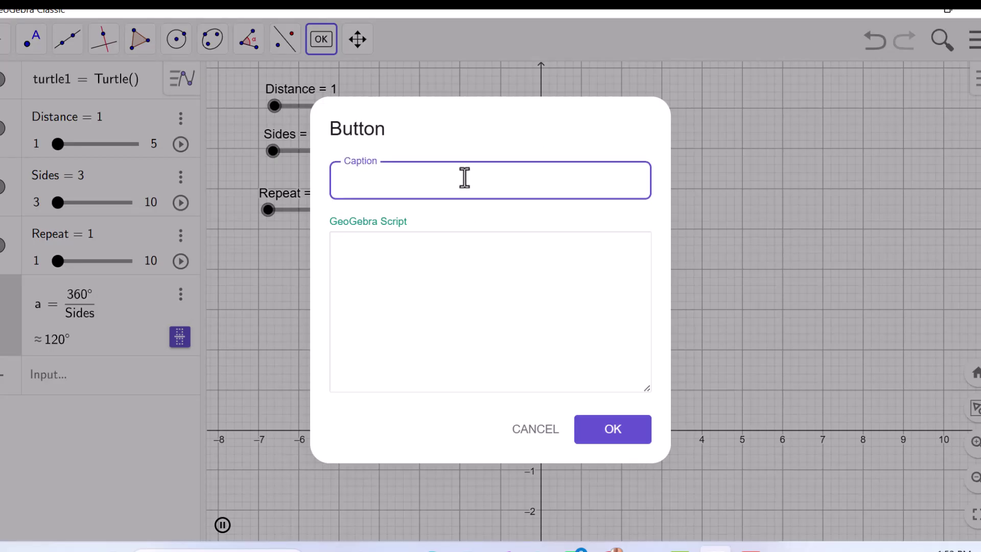
pyautogui.write('Go')
# Begin the Go button's GeoGebra script with a Repeat command that runs TurtleForward[turtle1,Distance] as often as the Repeat slider says
pyautogui.click(402, 257)
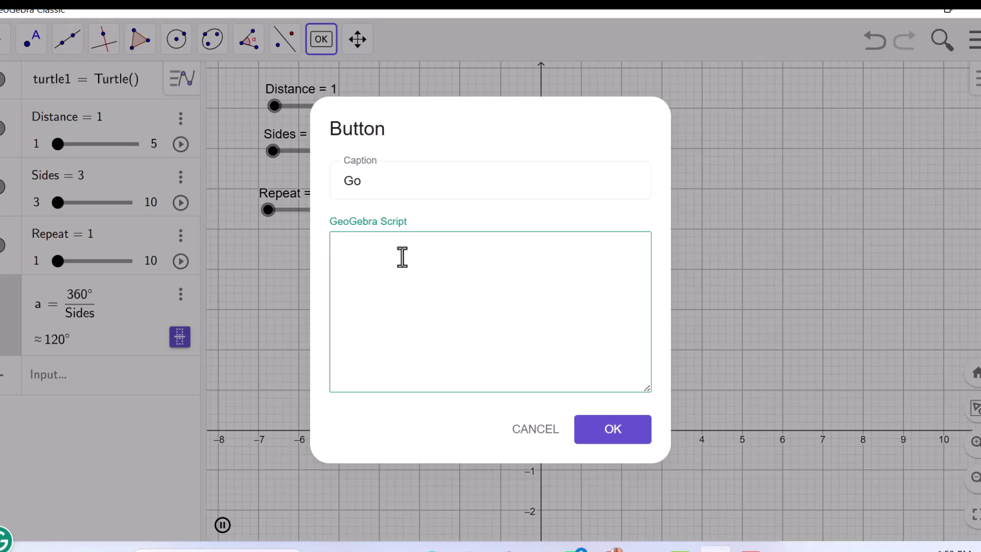
pyautogui.write('Repeat')
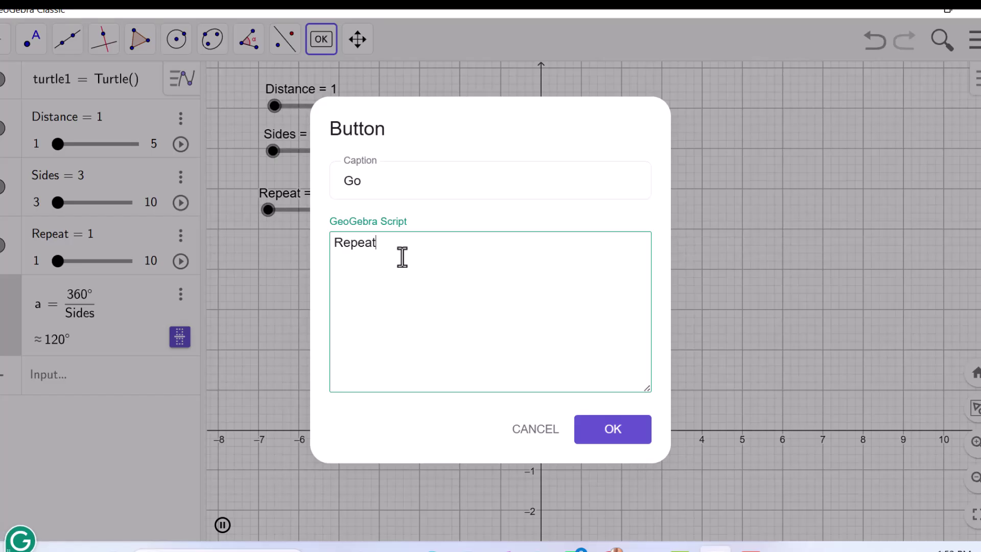
pyautogui.write('[]')
pyautogui.write('Repeat')
pyautogui.write(',')
pyautogui.write('Turt')
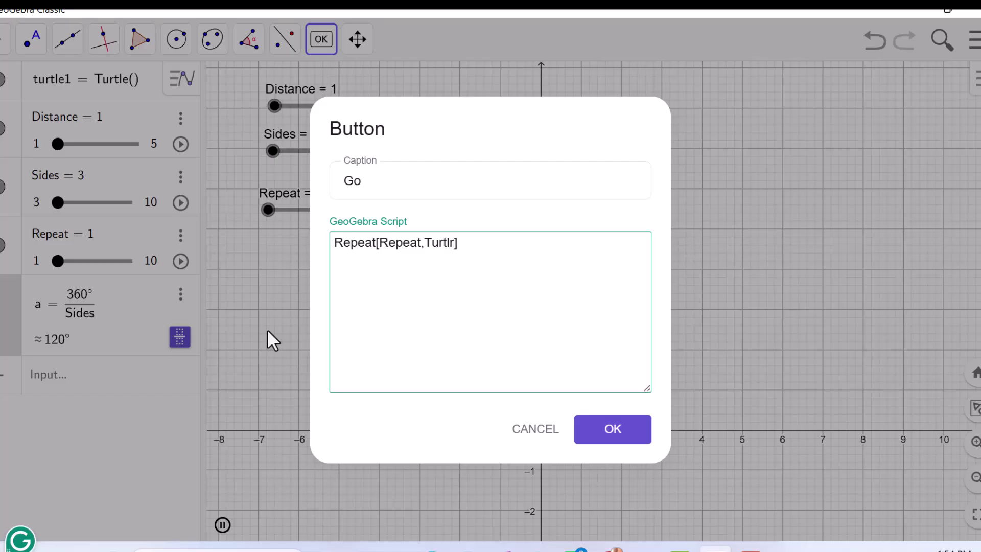
pyautogui.write('le')
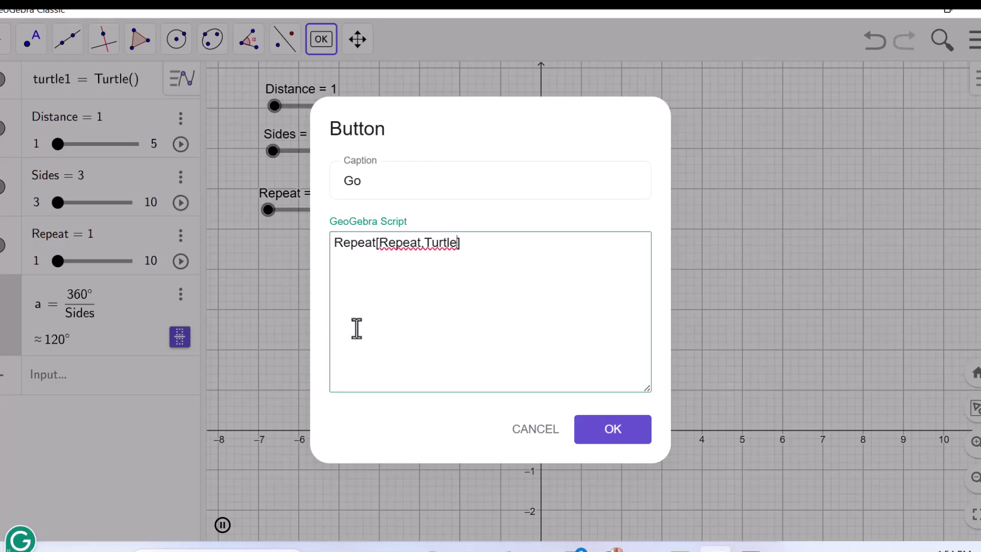
pyautogui.write('Forwa')
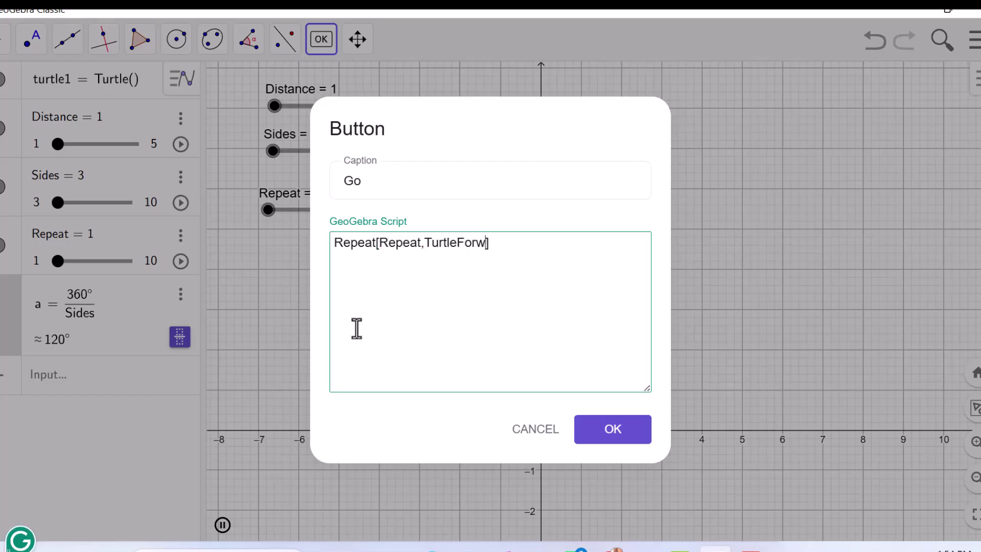
pyautogui.write('rd')
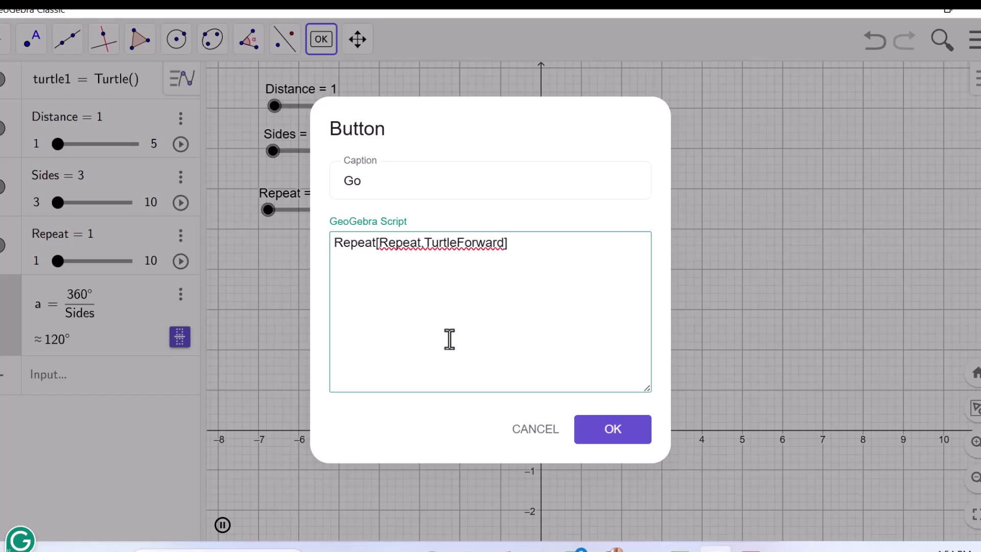
pyautogui.write('[')
pyautogui.write('turtle1,')
pyautogui.write('Distance')
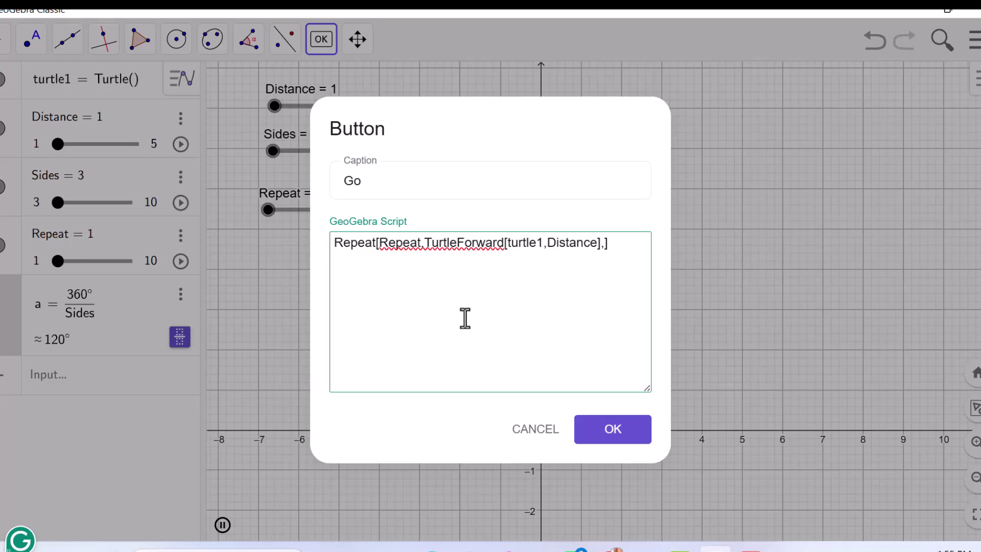
# Add TurtleLeft[turtle1,a] as the second action inside the script's Repeat command
pyautogui.write('TurtleLeft')
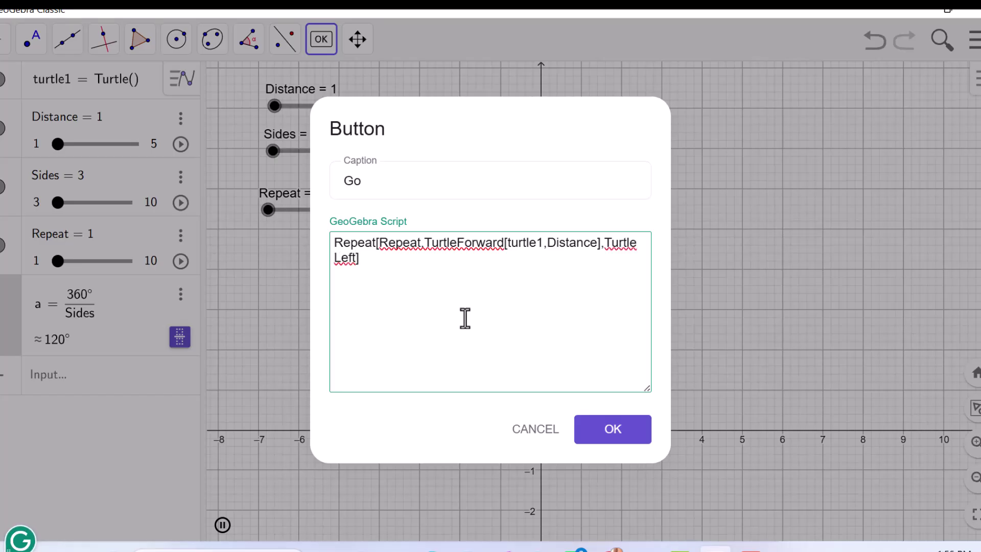
pyautogui.write('[turtle1')
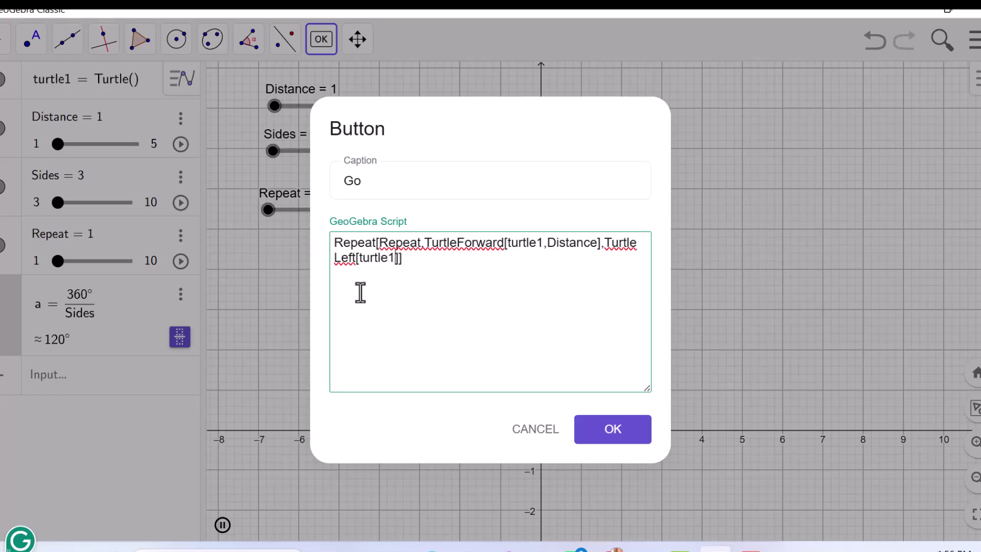
pyautogui.write(',a')
# Add StartAnimation[] as the script's second line and create the Go button
pyautogui.click(427, 259)
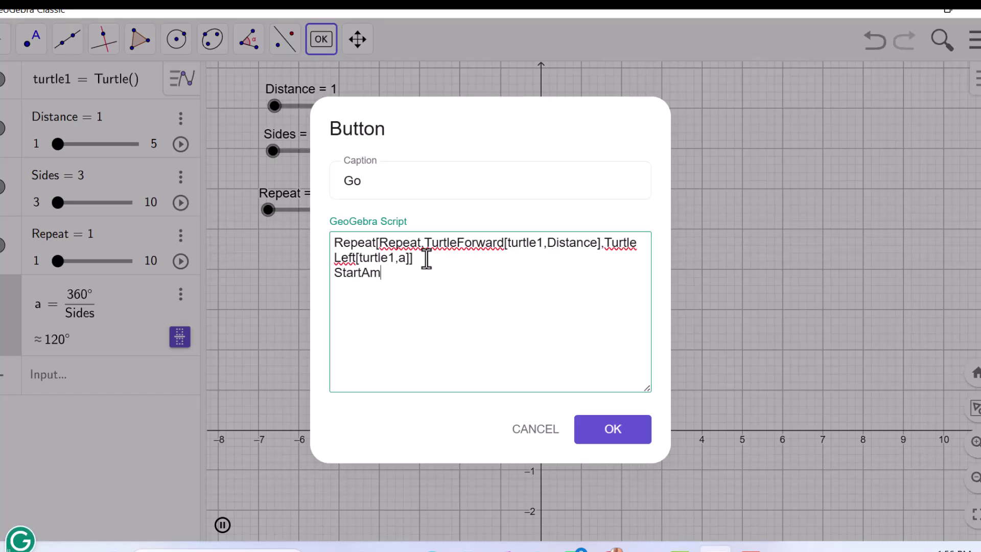
pyautogui.write('mation')
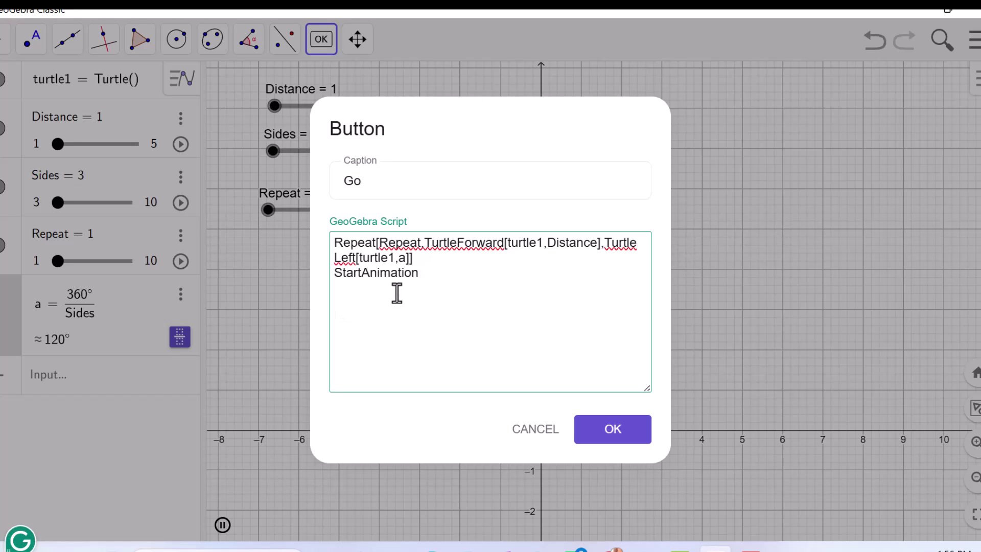
pyautogui.write('[')
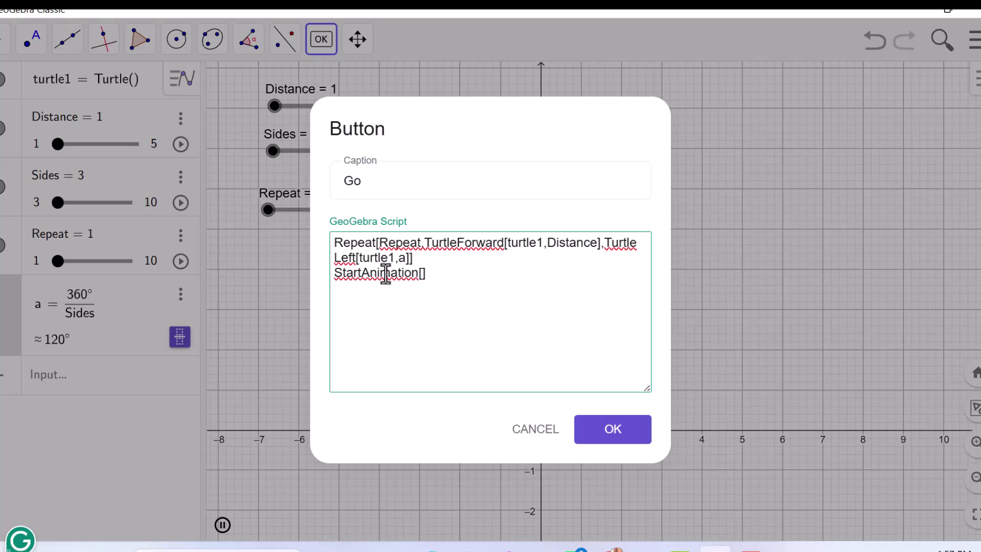
pyautogui.click(611, 438)
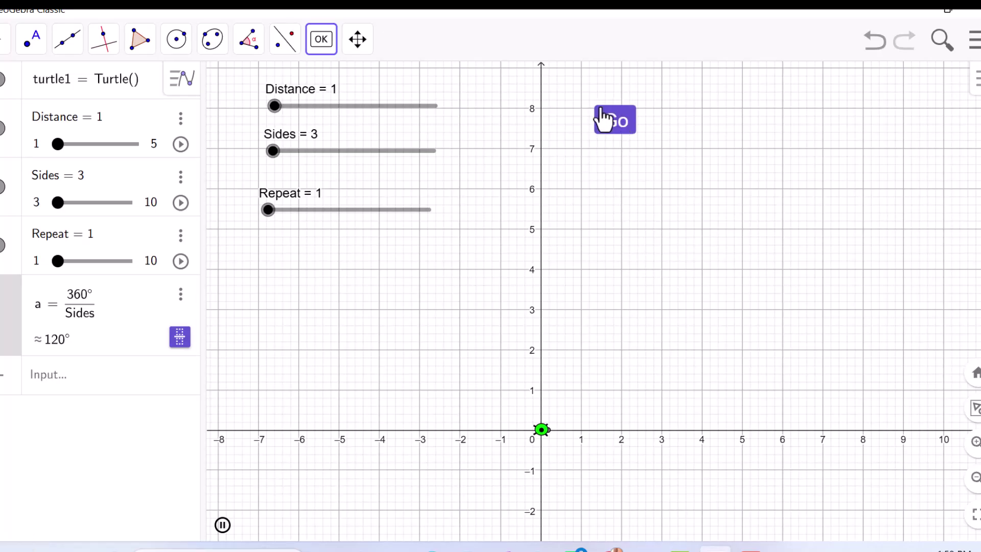
# Set the Repeat slider to 3 and run the Go button so the turtle draws a triangle
pyautogui.click(5, 49)
pyautogui.click(3, 51)
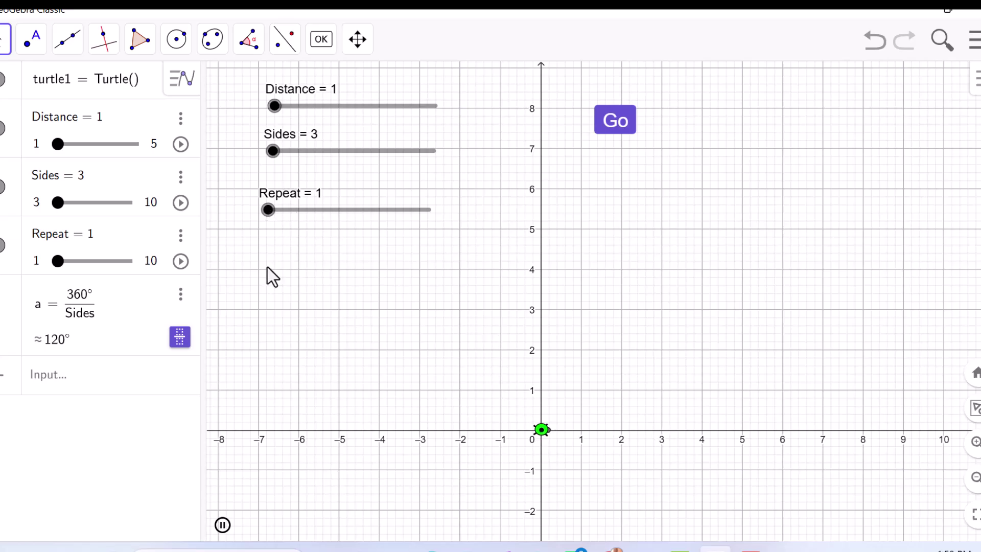
pyautogui.click(268, 209)
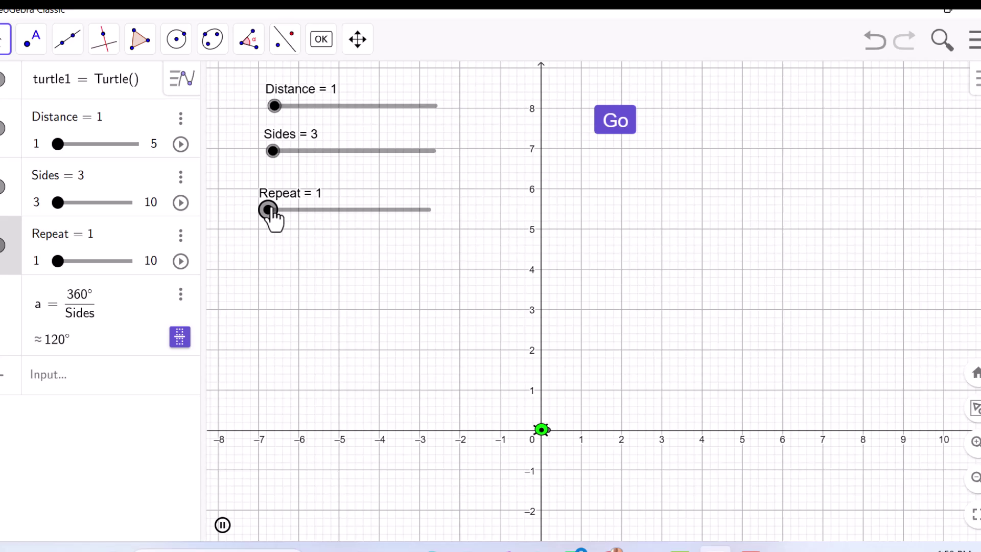
pyautogui.press('Right')
pyautogui.press('Right')
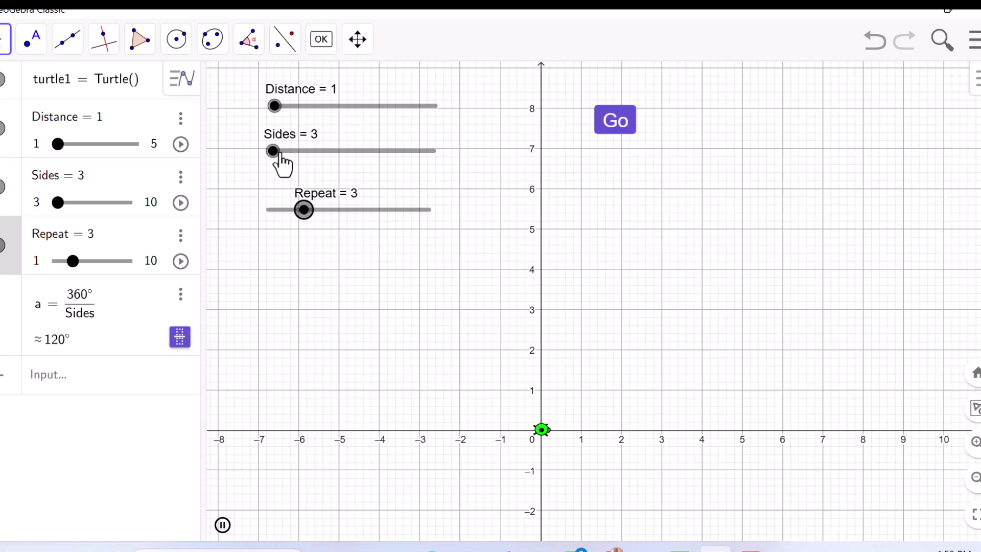
pyautogui.click(618, 125)
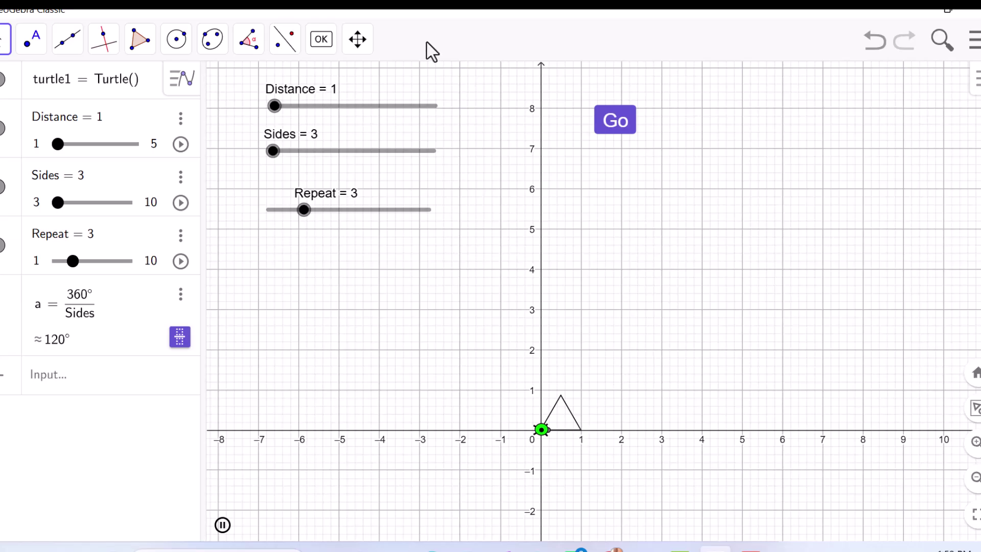
# Place a second button in the graphics view below Go and caption it Reset
pyautogui.click(322, 41)
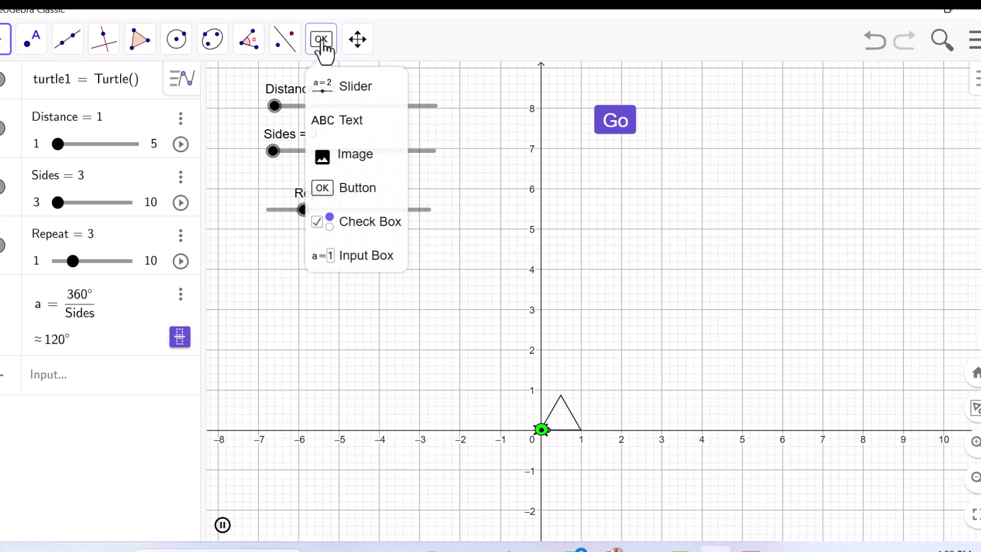
pyautogui.click(354, 188)
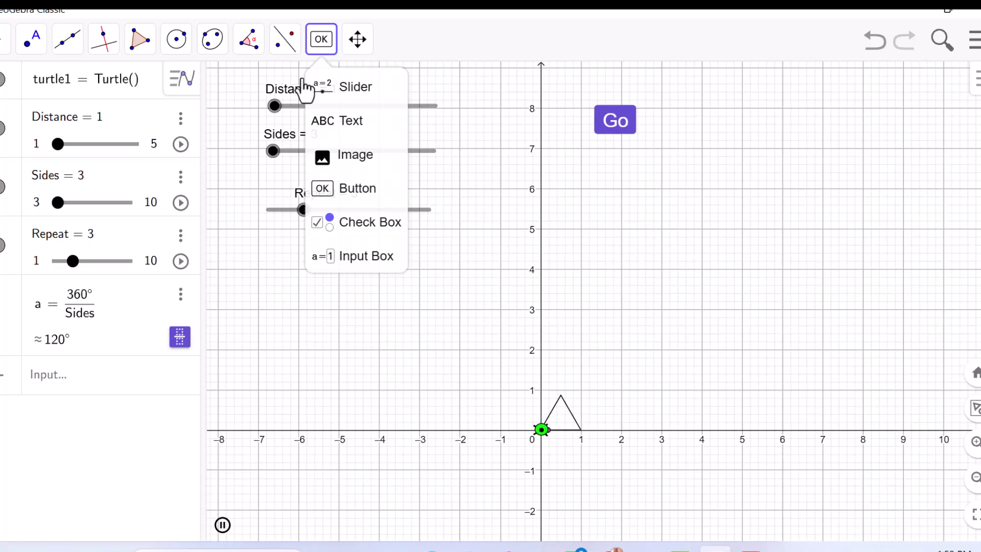
pyautogui.click(369, 199)
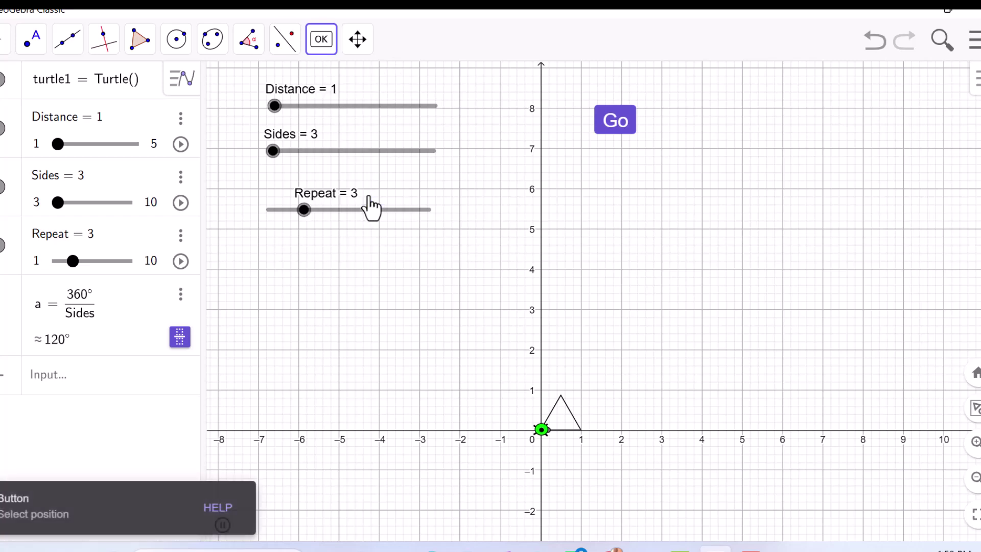
pyautogui.click(598, 188)
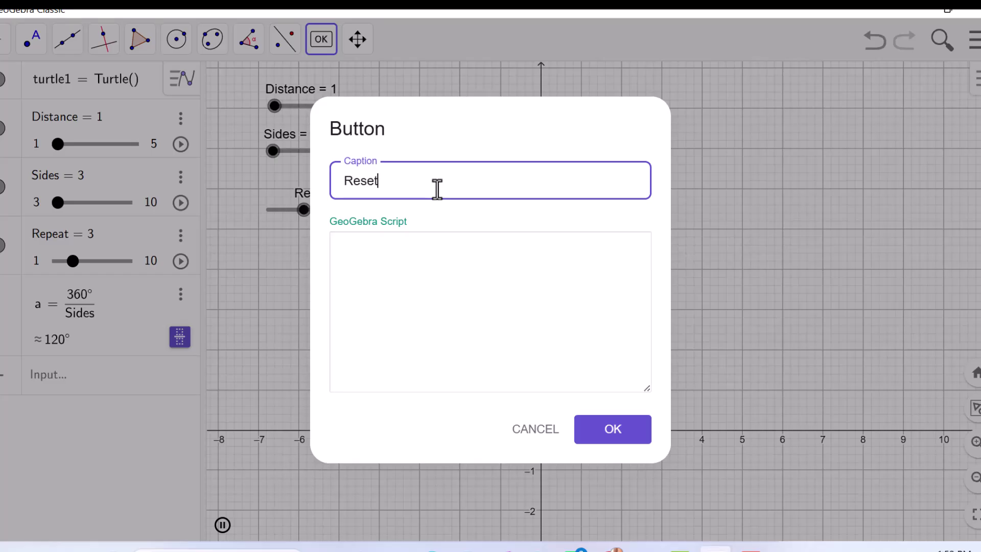
# Give the Reset button the script lines Delete[turtle1] and turtle1:Turtle[], and create the button
pyautogui.click(411, 259)
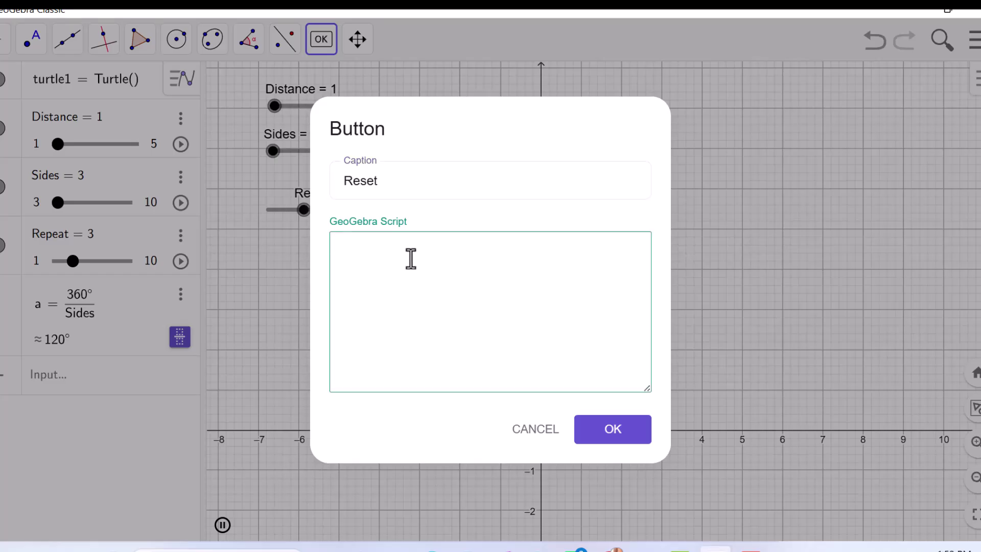
pyautogui.write('Delet')
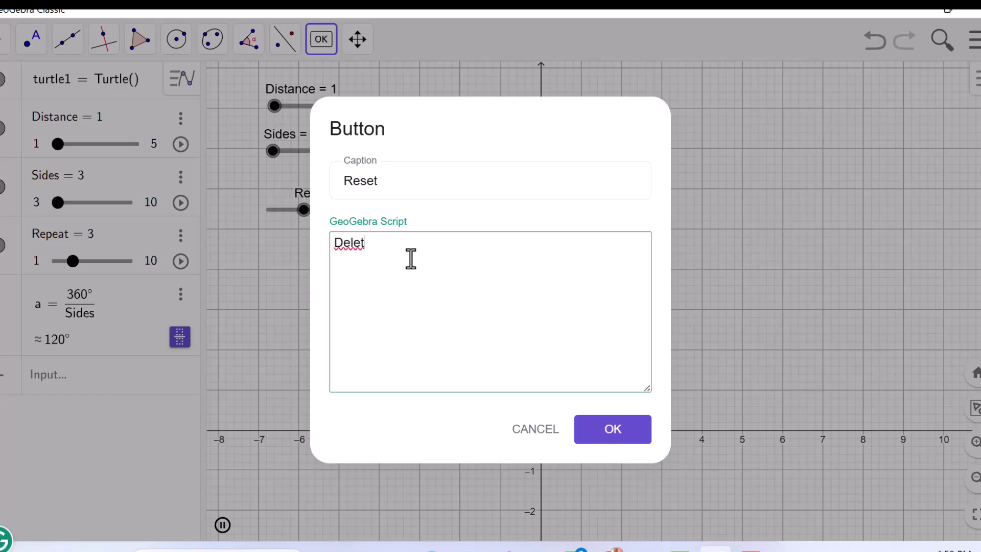
pyautogui.write('e[turtle1')
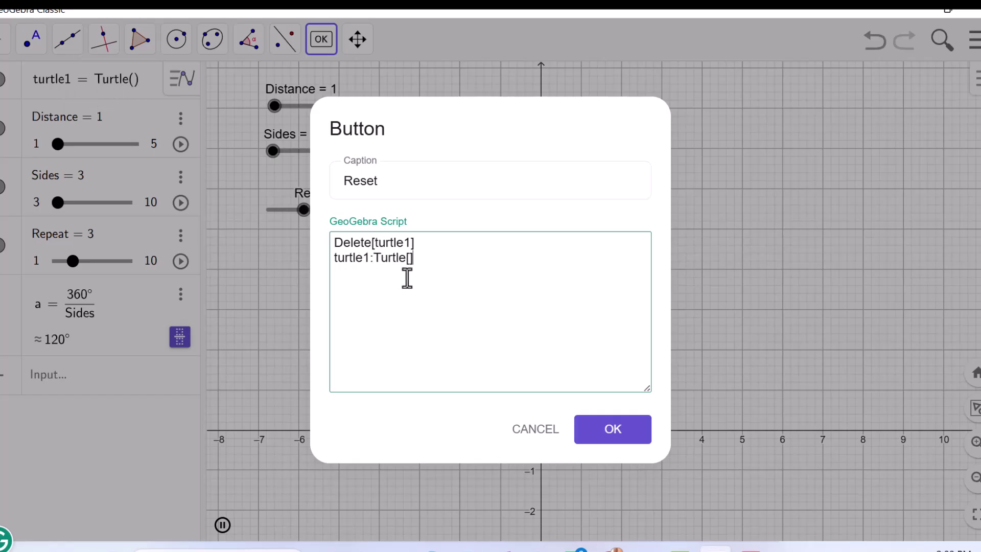
pyautogui.click(601, 439)
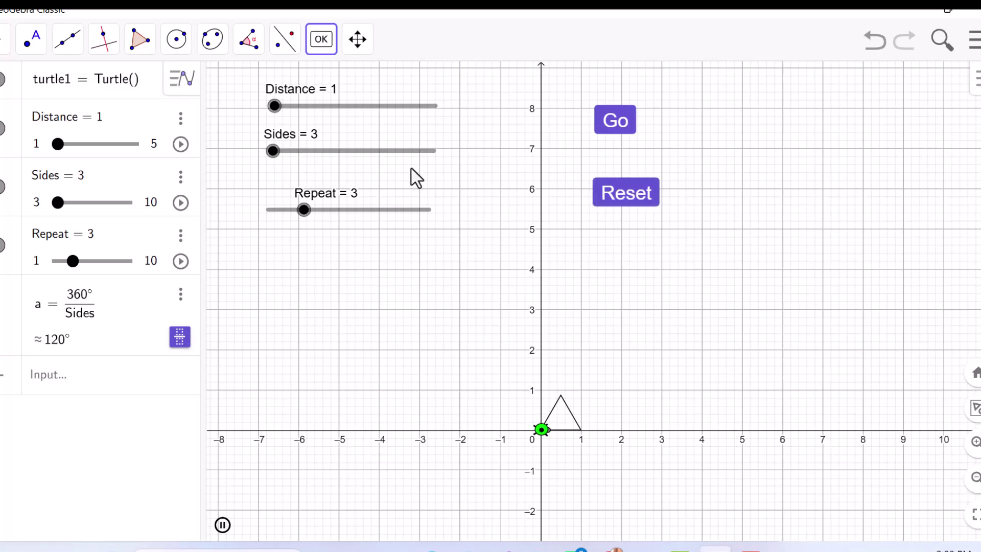
# Run the Reset button to clear the drawn triangle
pyautogui.click(5, 38)
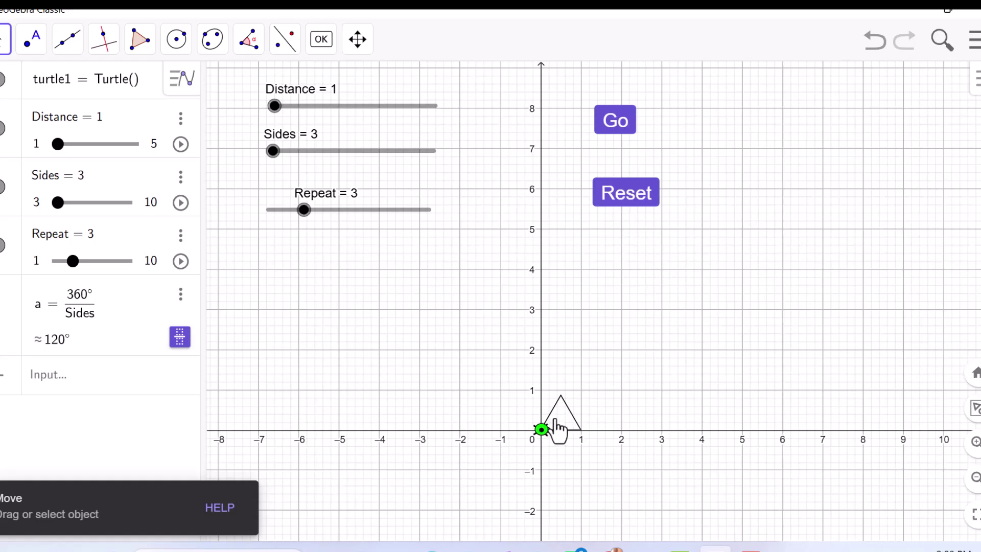
pyautogui.click(621, 207)
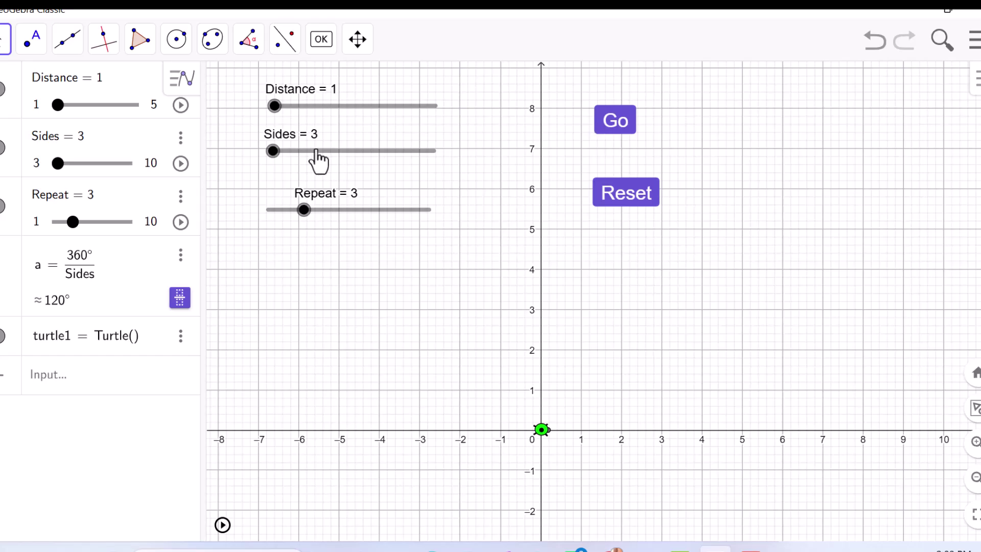
# Set the Distance and Repeat sliders to 2 and run Go so the turtle draws two sides
pyautogui.click(275, 106)
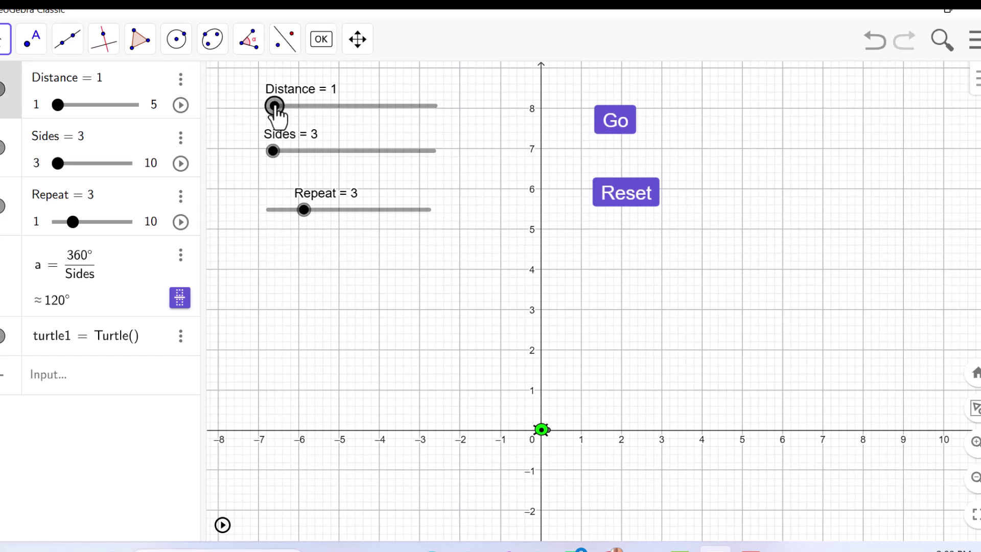
pyautogui.press('Right')
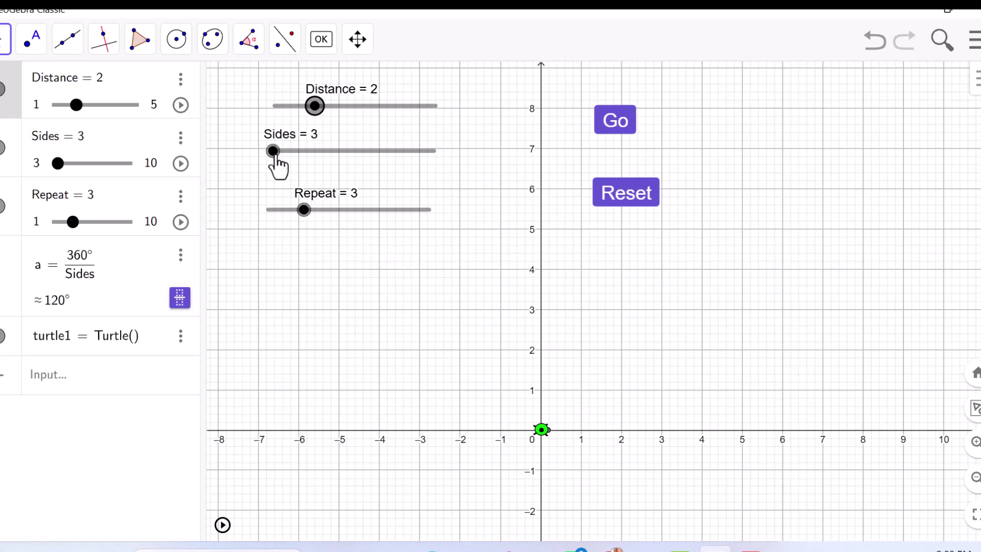
pyautogui.click(305, 210)
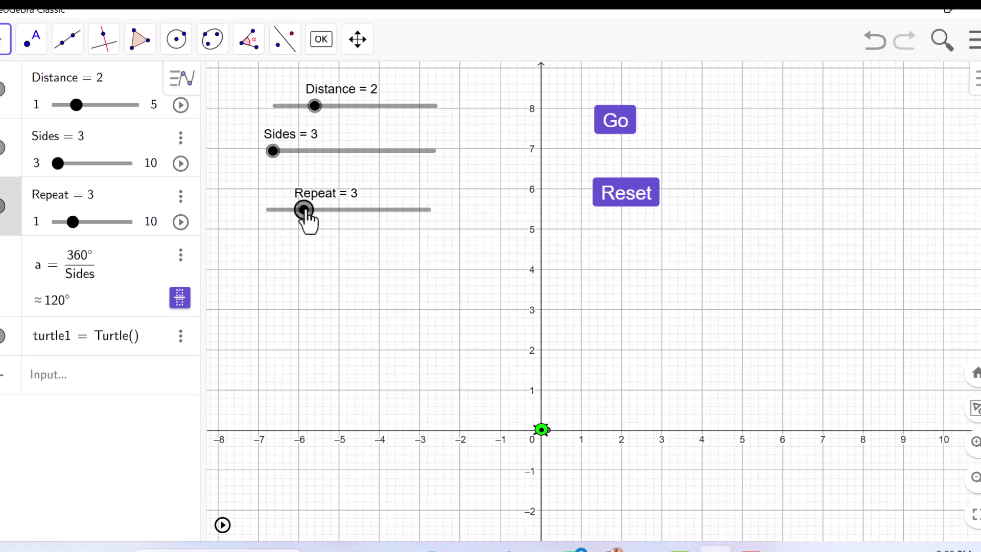
pyautogui.press('Left')
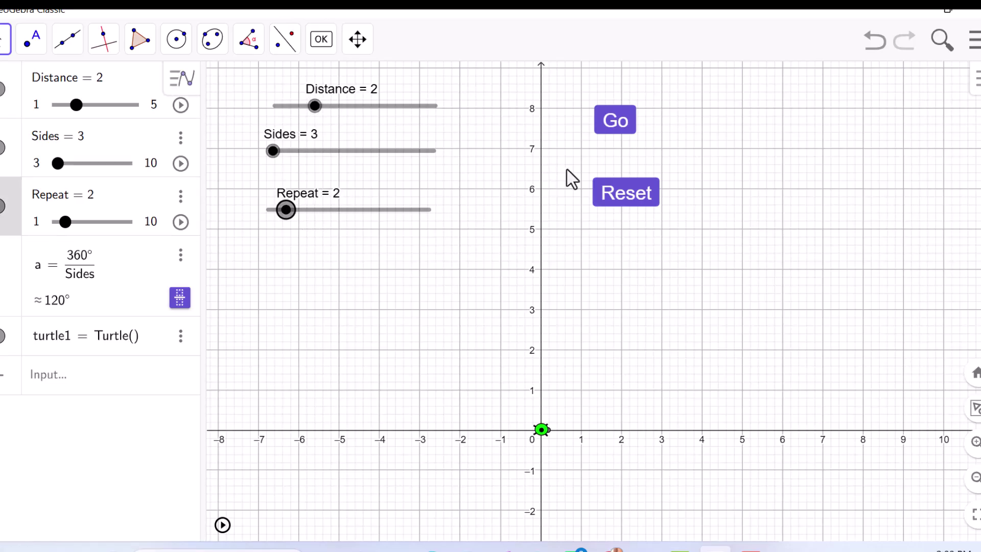
pyautogui.click(619, 129)
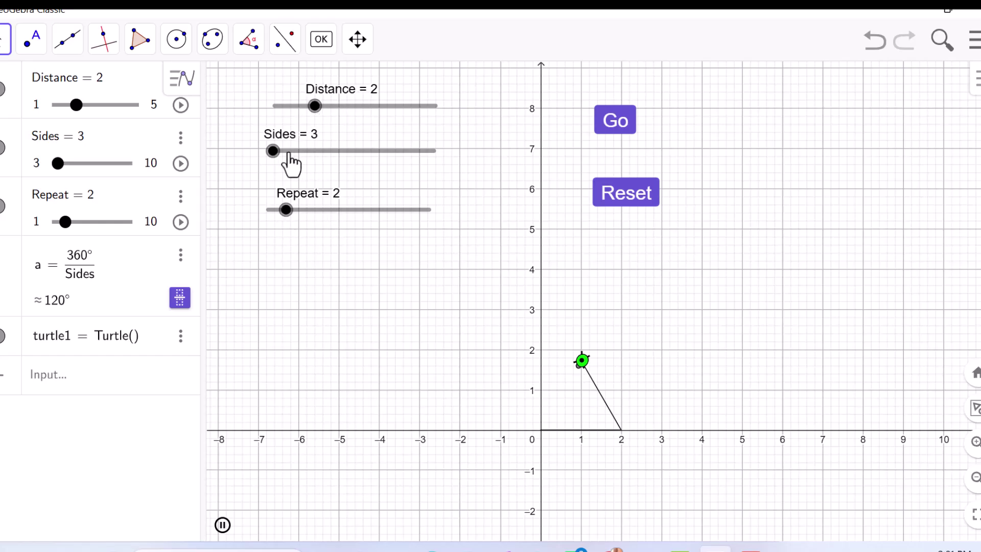
# Reset the turtle, restart its drawing with Go, and reset it again
pyautogui.click(627, 211)
pyautogui.click(617, 132)
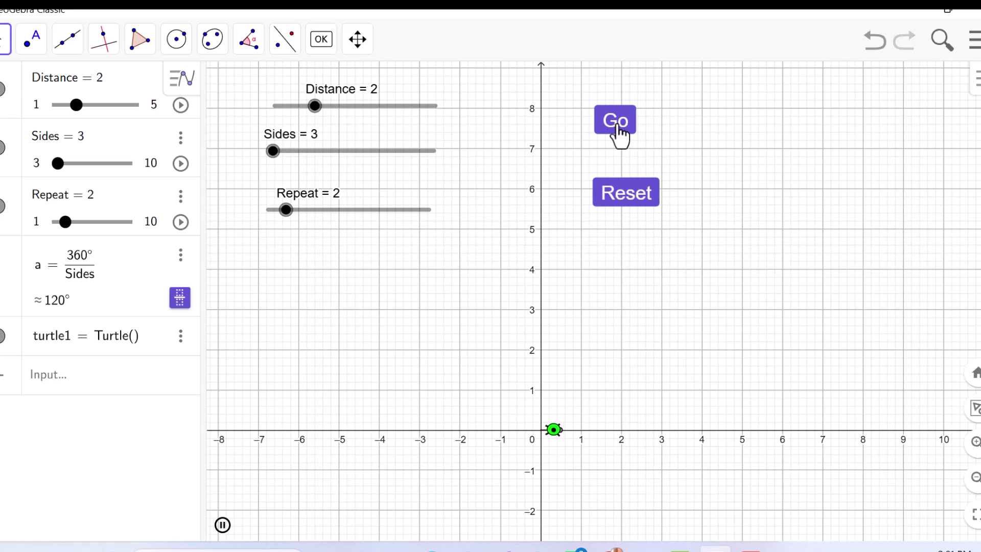
pyautogui.click(635, 199)
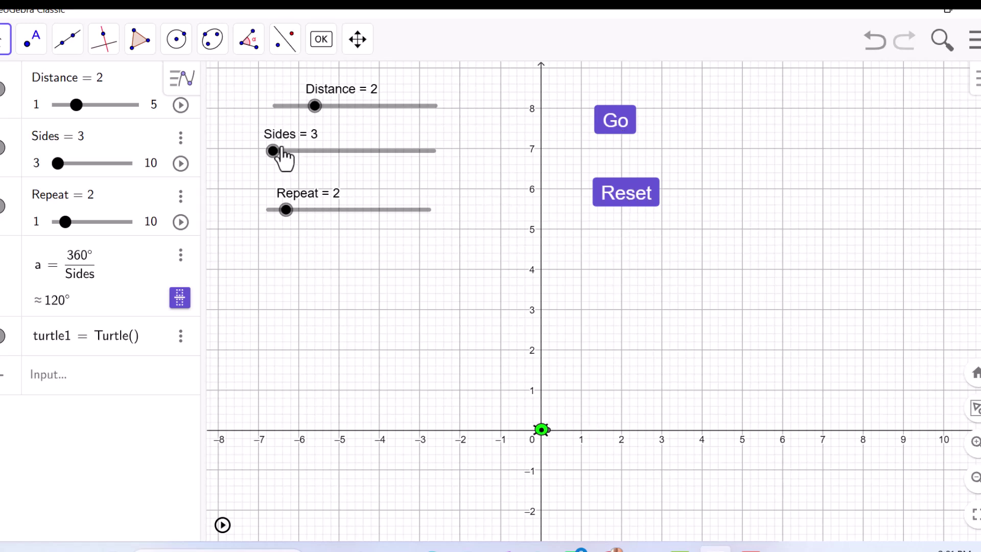
# Set the Repeat slider to 3 and run Go so the turtle draws a closed triangle with sides of 2
pyautogui.click(288, 210)
pyautogui.press('Right')
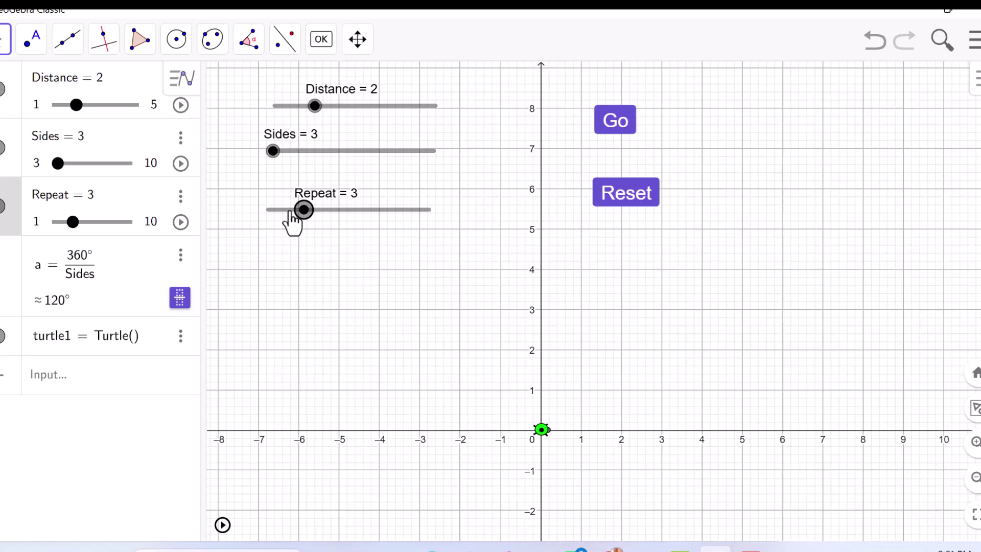
pyautogui.click(388, 277)
pyautogui.click(612, 123)
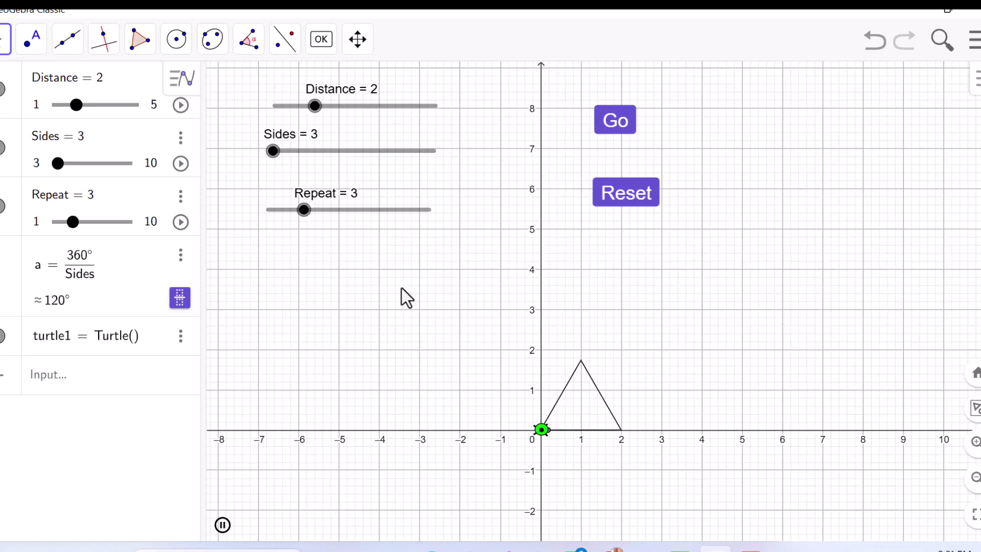
# Hide the axes and the grid in the graphics view
pyautogui.rightClick(368, 325)
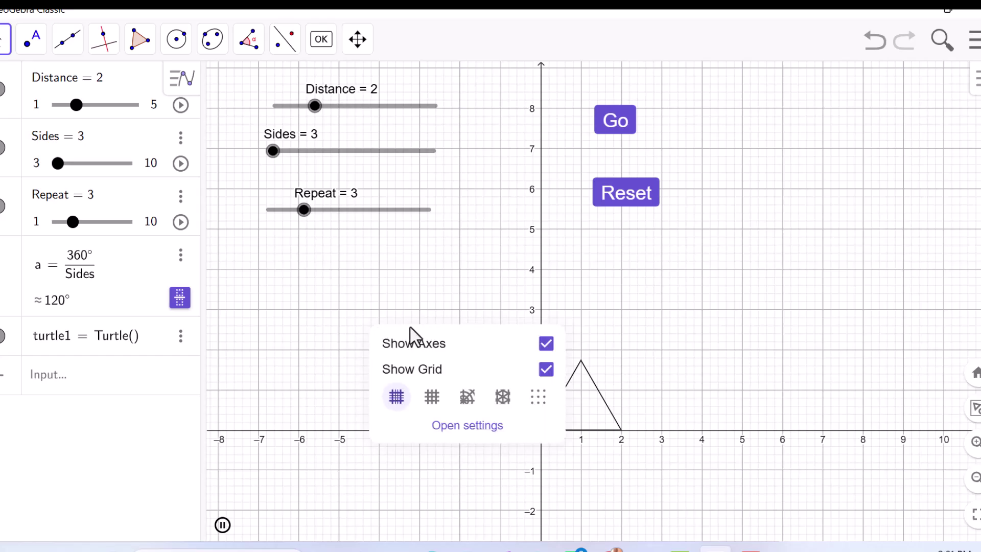
pyautogui.click(440, 295)
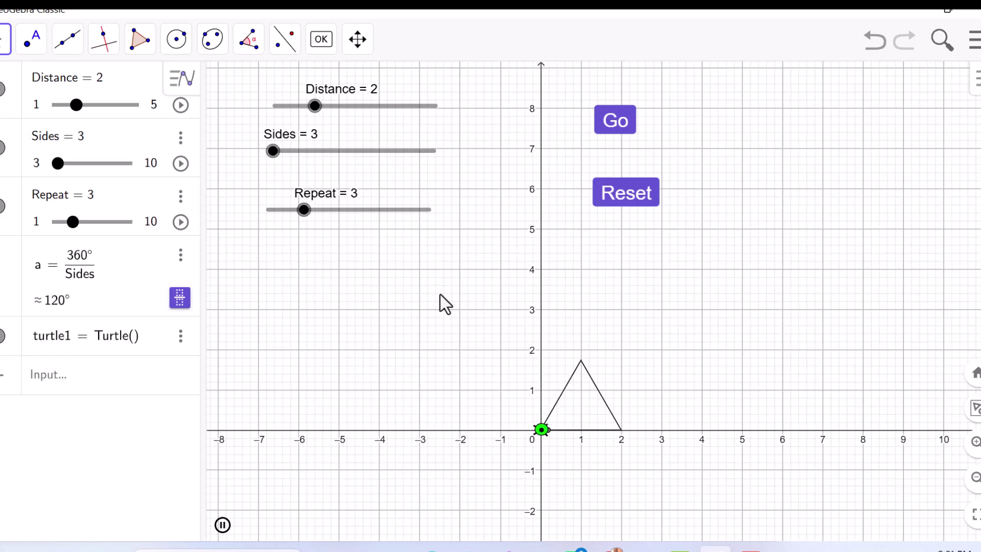
pyautogui.rightClick(440, 296)
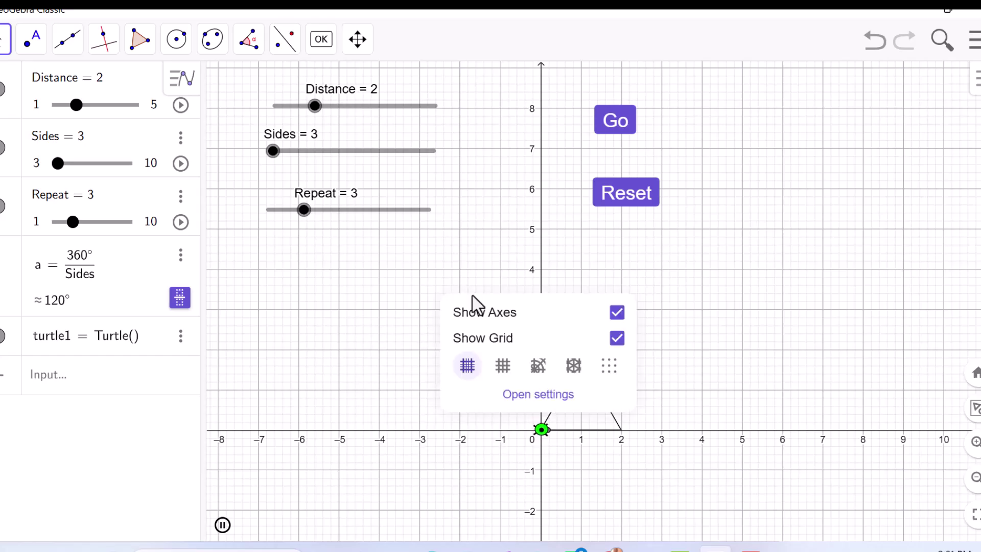
pyautogui.click(617, 314)
pyautogui.rightClick(452, 280)
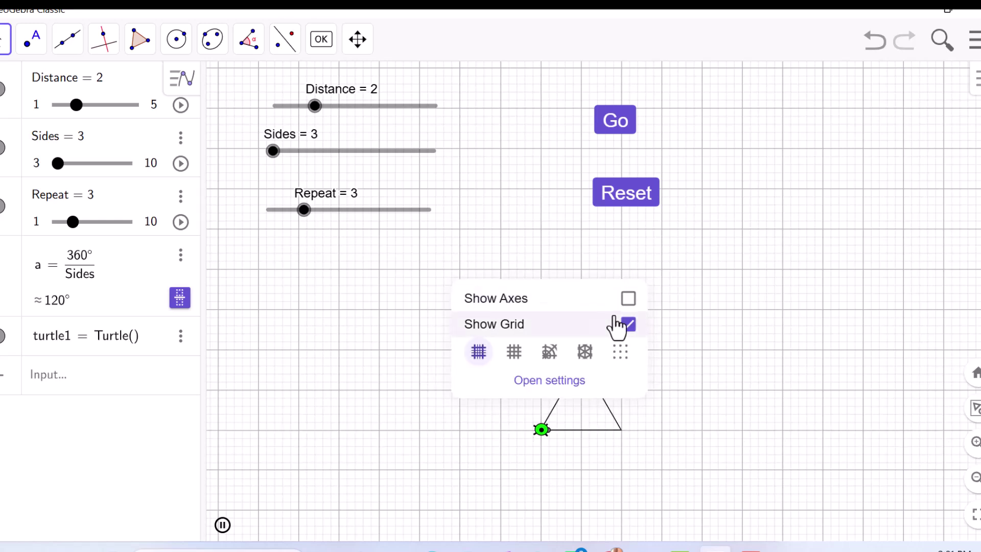
pyautogui.click(628, 325)
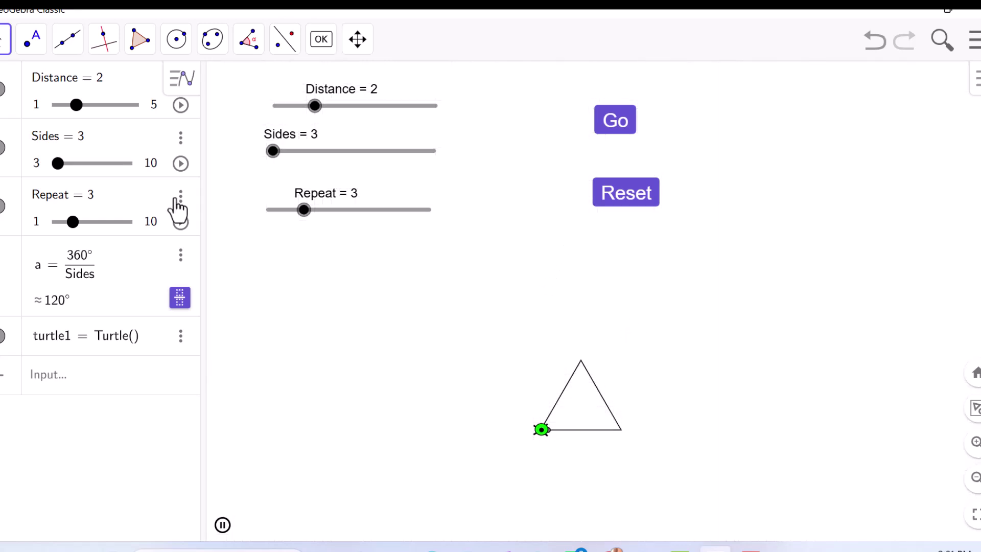
# Close the Algebra view so only the graphics view remains
pyautogui.click(175, 88)
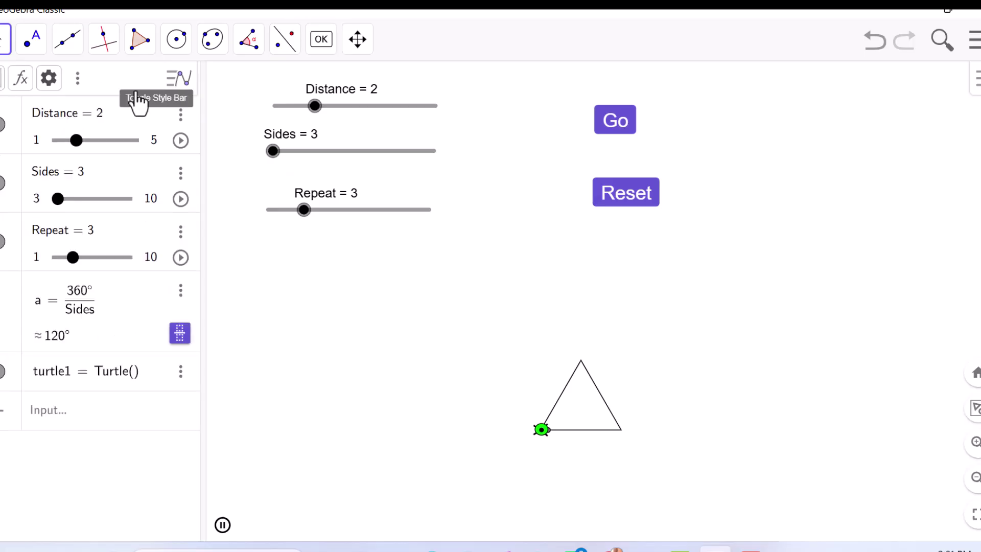
pyautogui.click(76, 84)
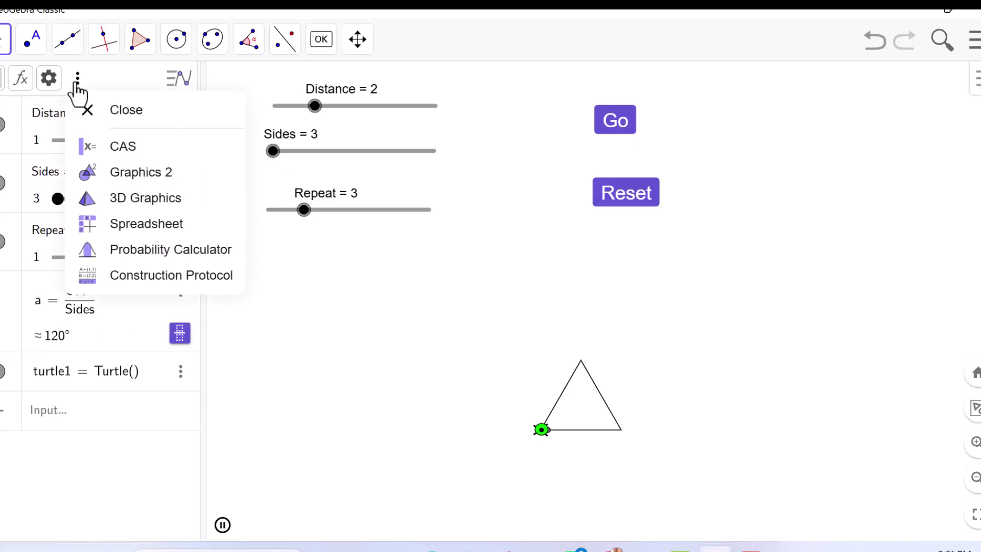
pyautogui.click(103, 116)
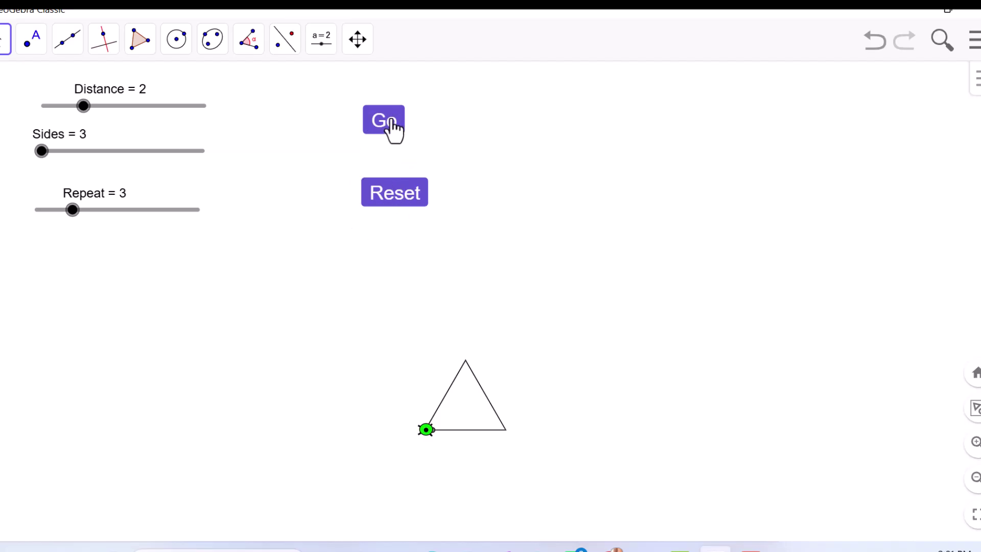
# Move the Go and Reset buttons side by side, just right of the Distance slider
pyautogui.moveTo(392, 127); pyautogui.dragTo(281, 102)
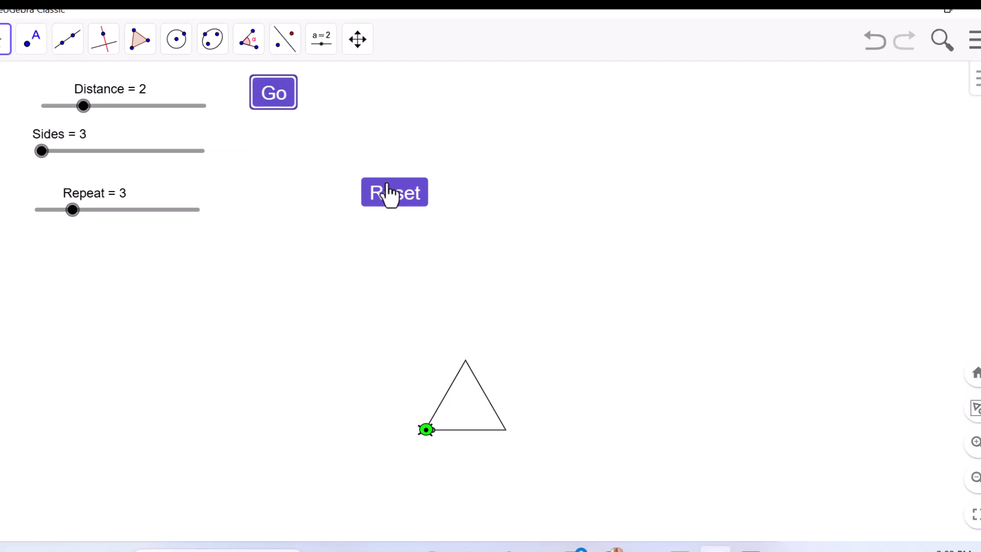
pyautogui.moveTo(398, 192); pyautogui.dragTo(345, 99)
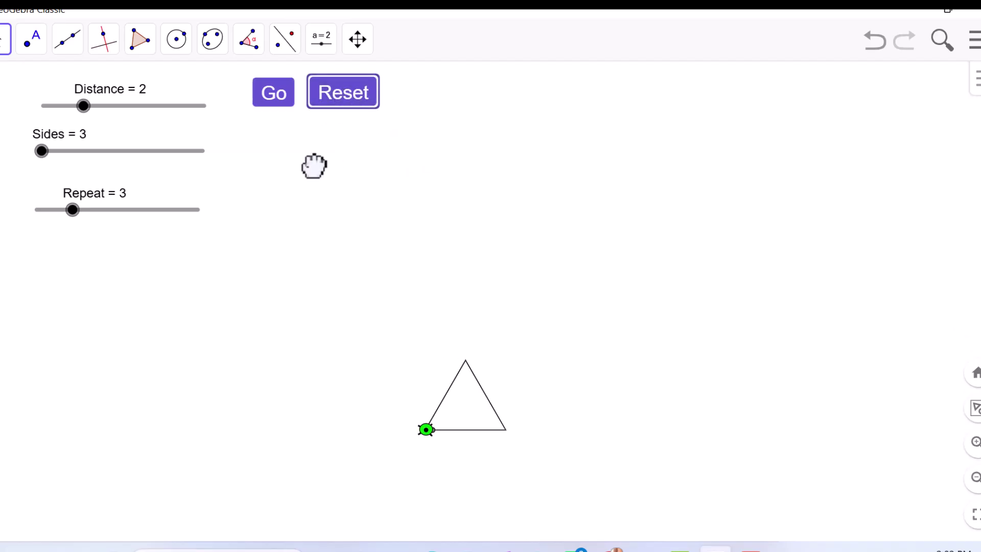
pyautogui.click(313, 165)
# Reset the turtle, set the Distance, Sides and Repeat sliders to 4, and run Go to draw a square
pyautogui.click(349, 98)
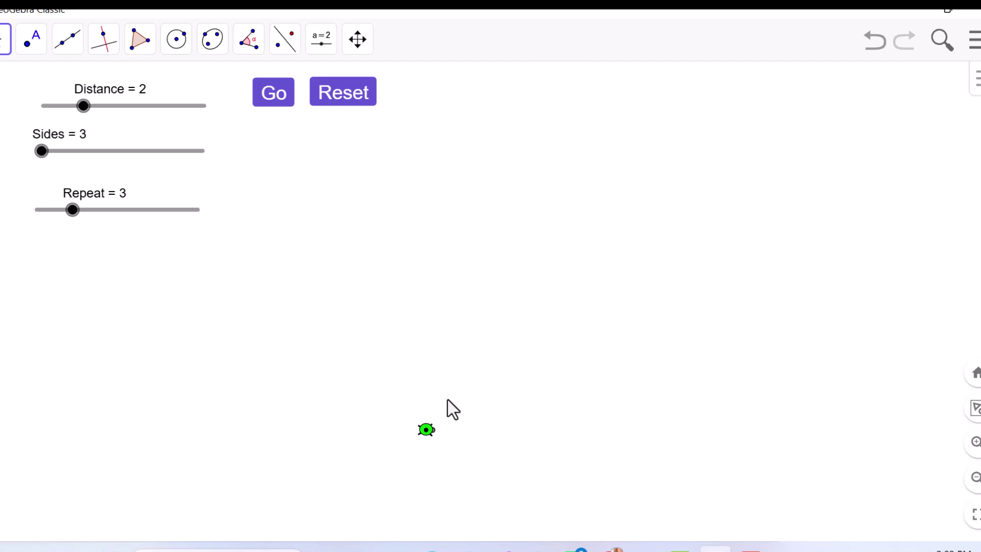
pyautogui.moveTo(248, 418); pyautogui.dragTo(360, 307)
pyautogui.click(83, 106)
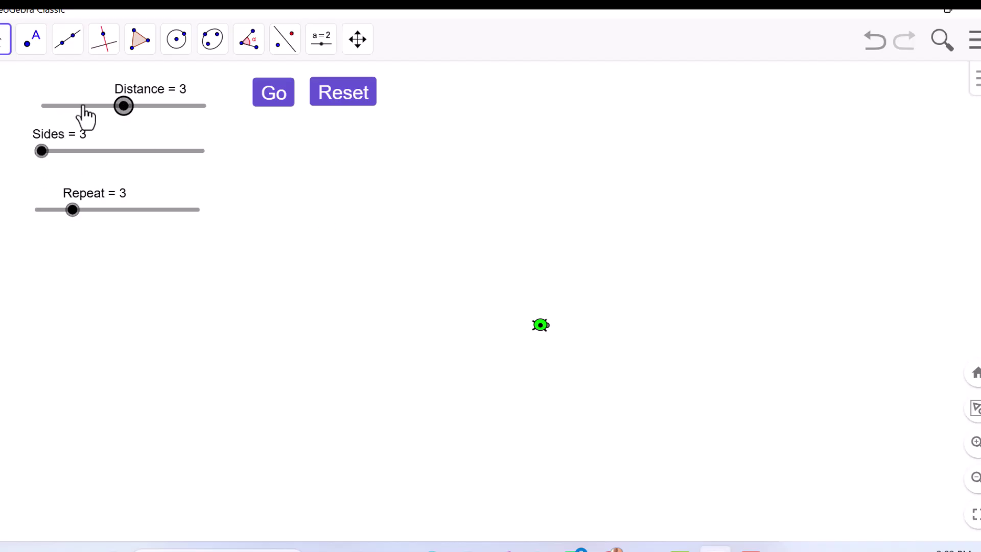
pyautogui.press('Right')
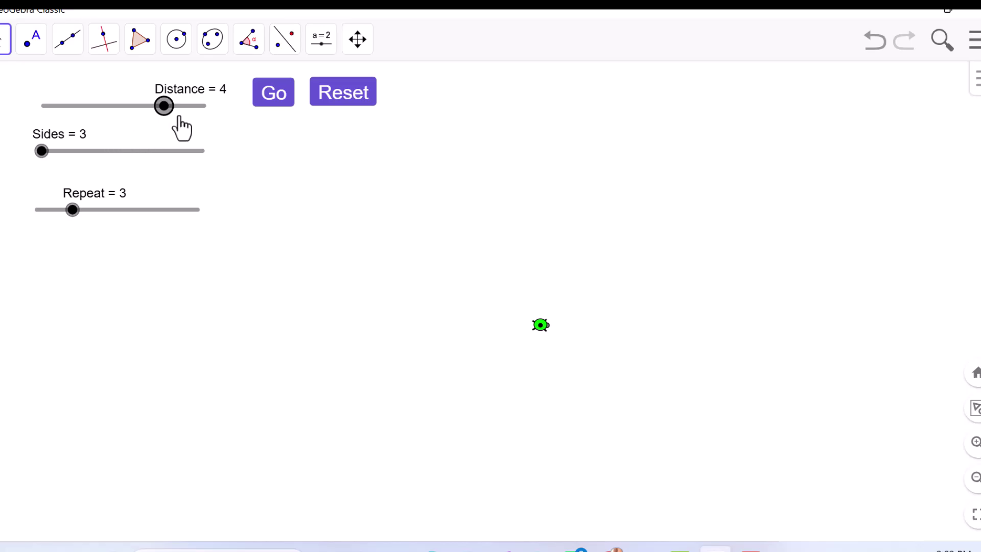
pyautogui.click(42, 152)
pyautogui.press('Right')
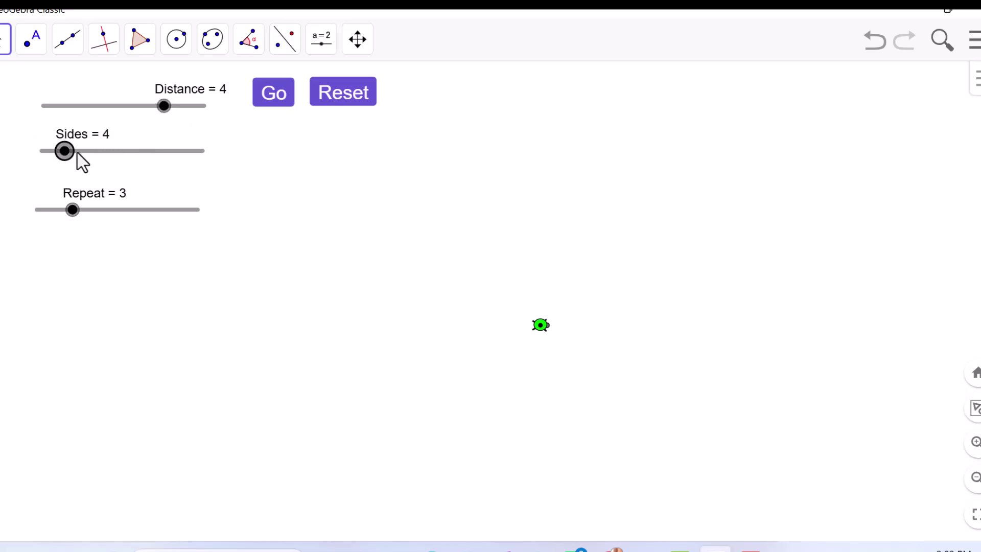
pyautogui.click(73, 212)
pyautogui.press('Right')
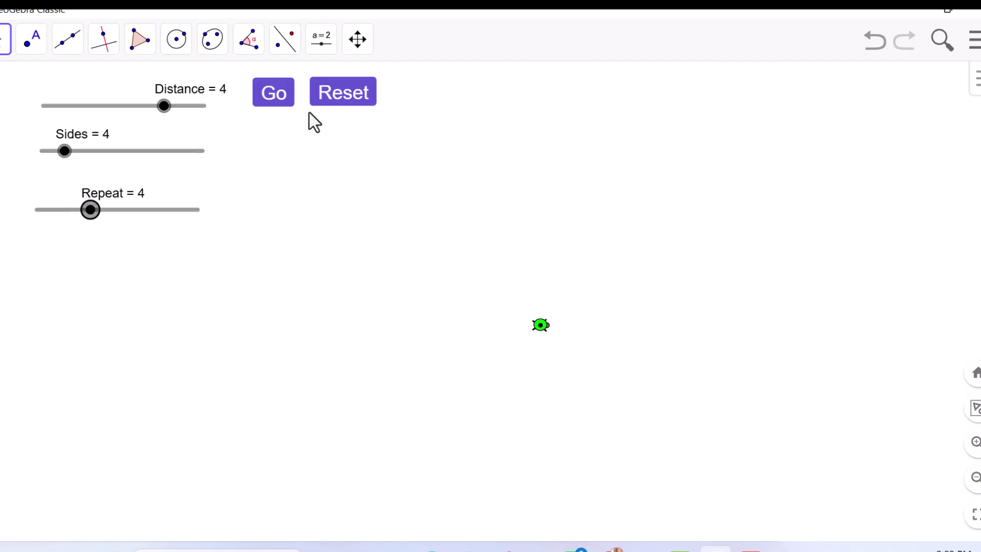
pyautogui.click(279, 97)
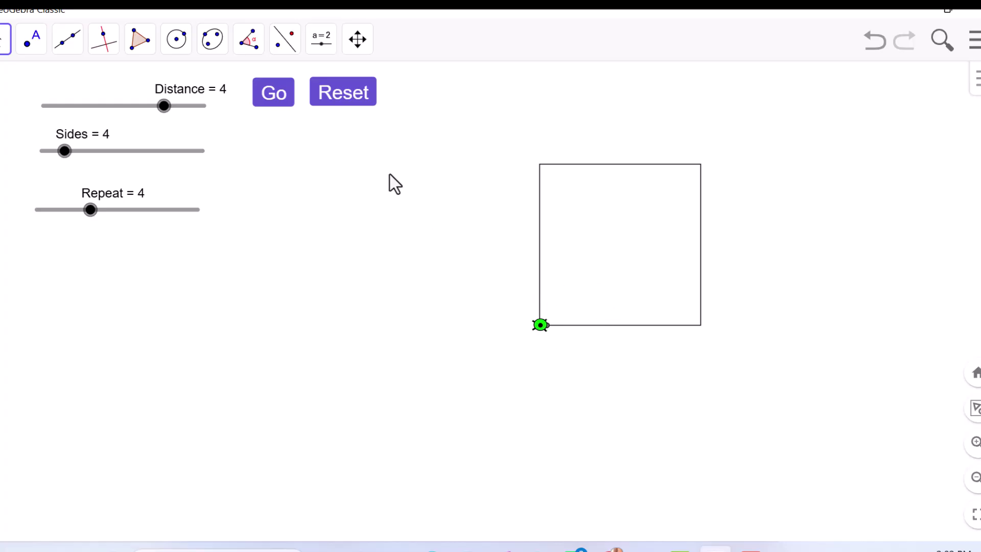
# Reset the turtle and stack the Distance, Sides and Repeat sliders closely in the upper-left corner of the graphics view
pyautogui.click(357, 107)
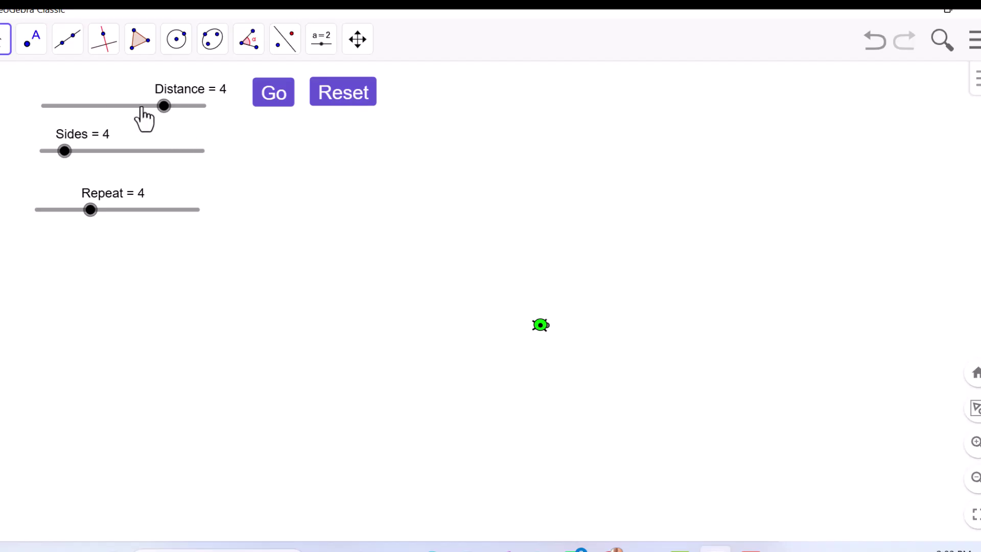
pyautogui.moveTo(142, 109); pyautogui.dragTo(105, 98)
pyautogui.moveTo(112, 102); pyautogui.dragTo(113, 102)
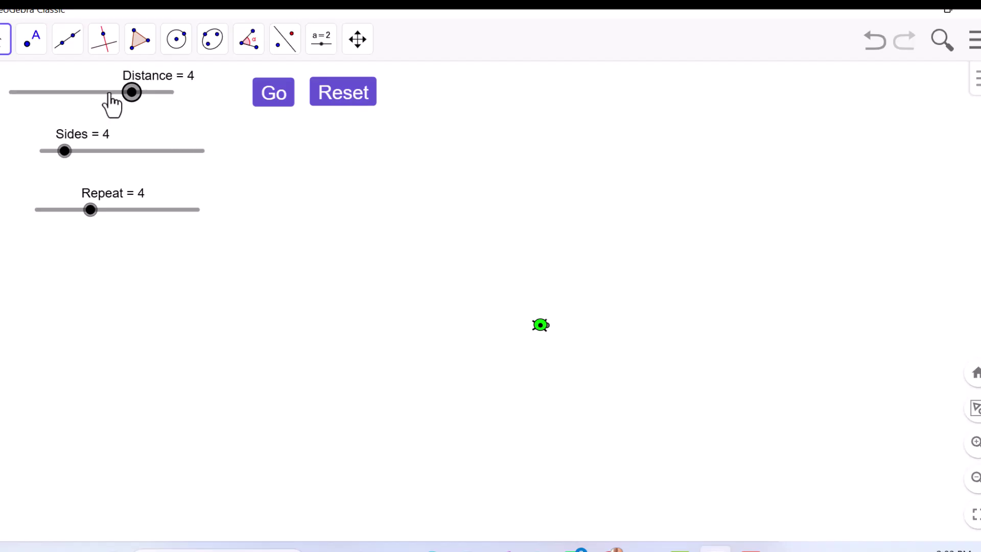
pyautogui.moveTo(126, 152); pyautogui.dragTo(96, 132)
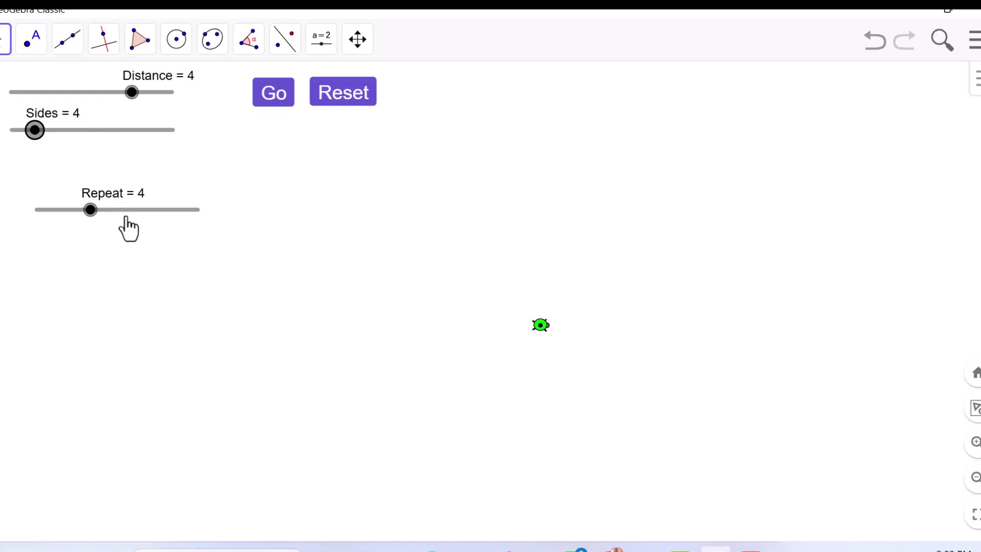
pyautogui.moveTo(125, 228); pyautogui.dragTo(101, 190)
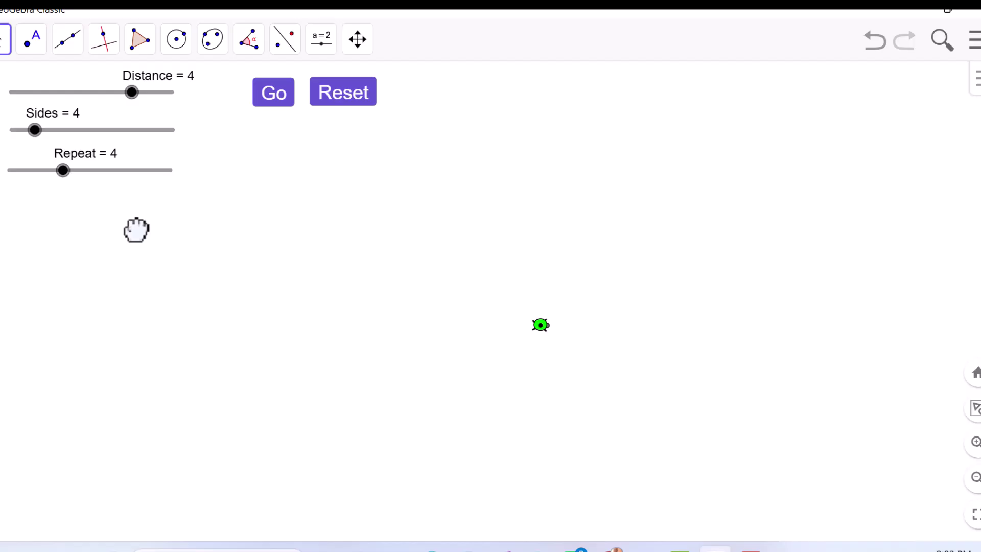
# Set the Sides slider to 6 and run Go with Repeat left at 4
pyautogui.moveTo(361, 334); pyautogui.dragTo(317, 366)
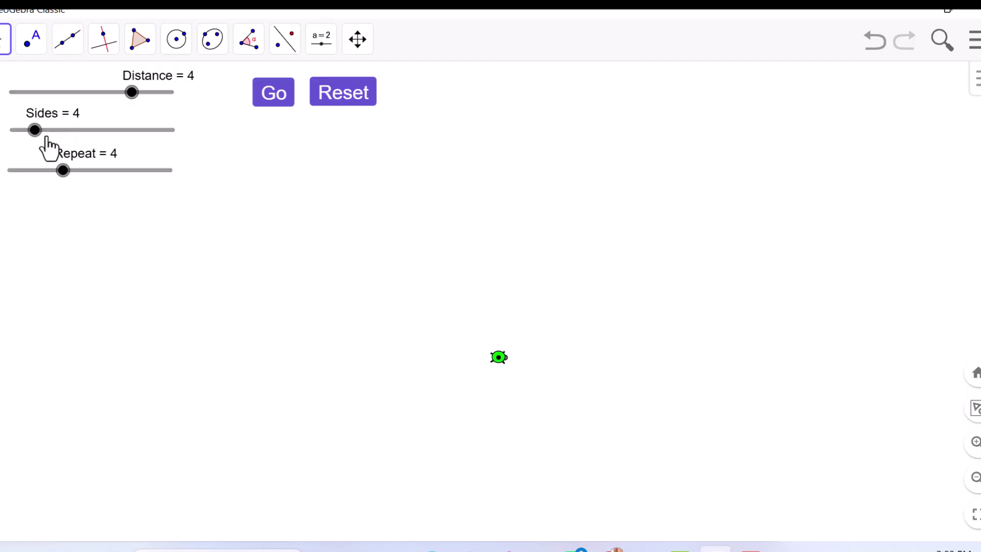
pyautogui.press('Right')
pyautogui.press('Right')
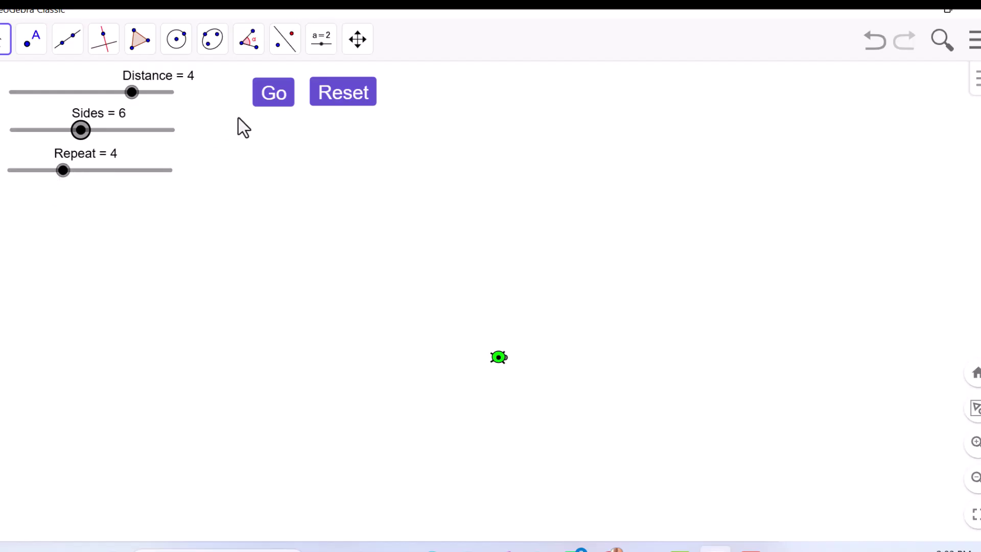
pyautogui.click(295, 99)
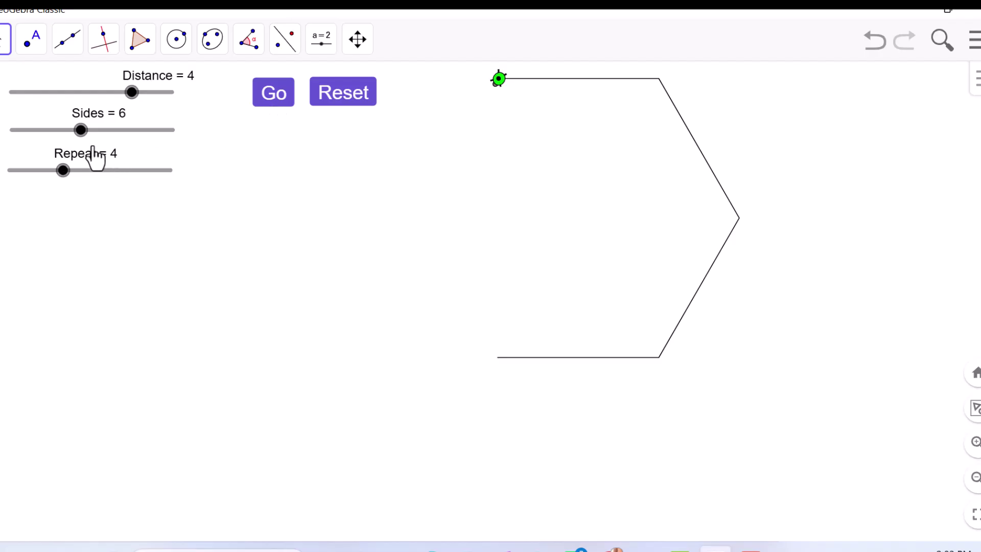
# Reset the turtle, set Repeat to 6, run Go to draw a full hexagon, and reset the drawing
pyautogui.click(343, 97)
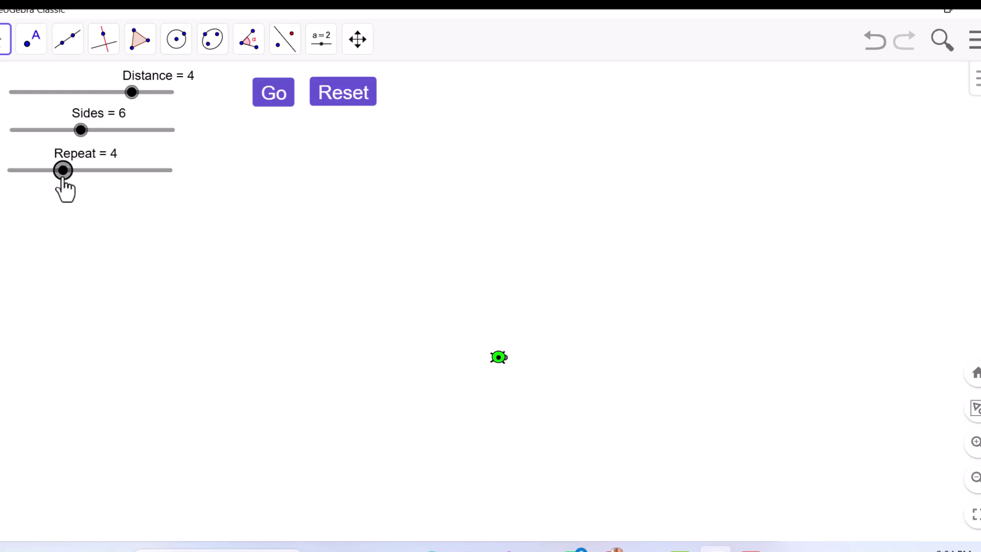
pyautogui.press('Right')
pyautogui.press('Right')
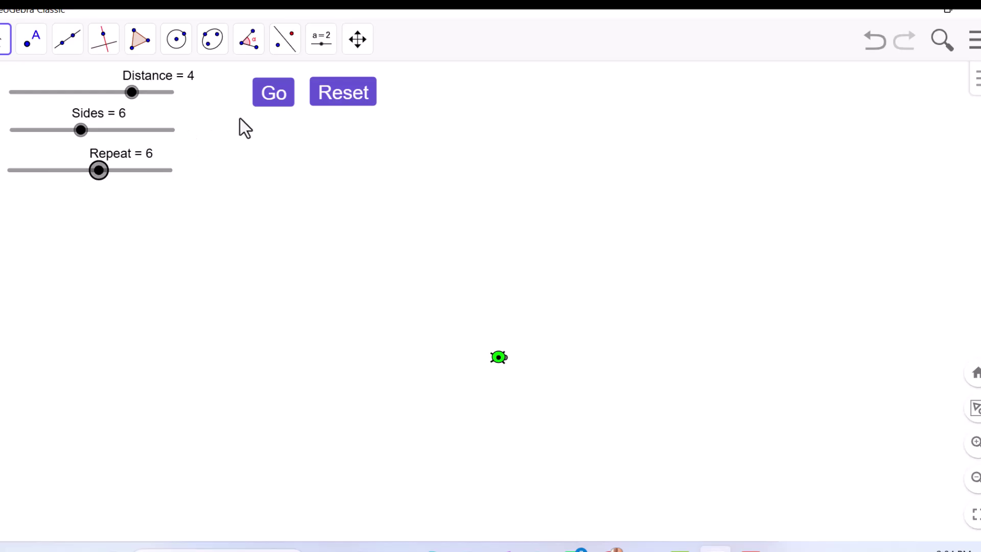
pyautogui.click(266, 102)
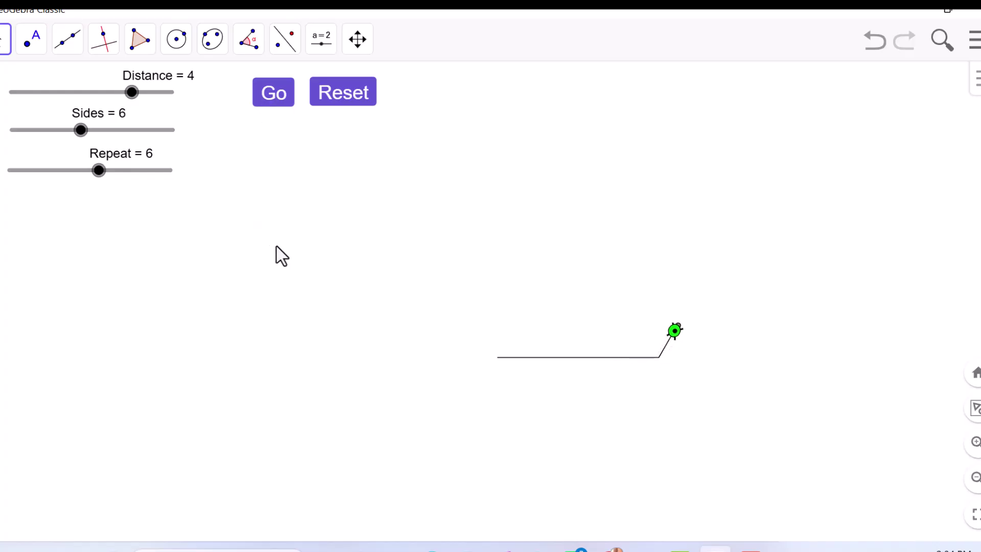
pyautogui.moveTo(279, 258)
pyautogui.mouseDown()
pyautogui.moveTo(271, 331)
pyautogui.moveTo(210, 324)
pyautogui.moveTo(278, 321)
pyautogui.moveTo(281, 331)
pyautogui.mouseUp()
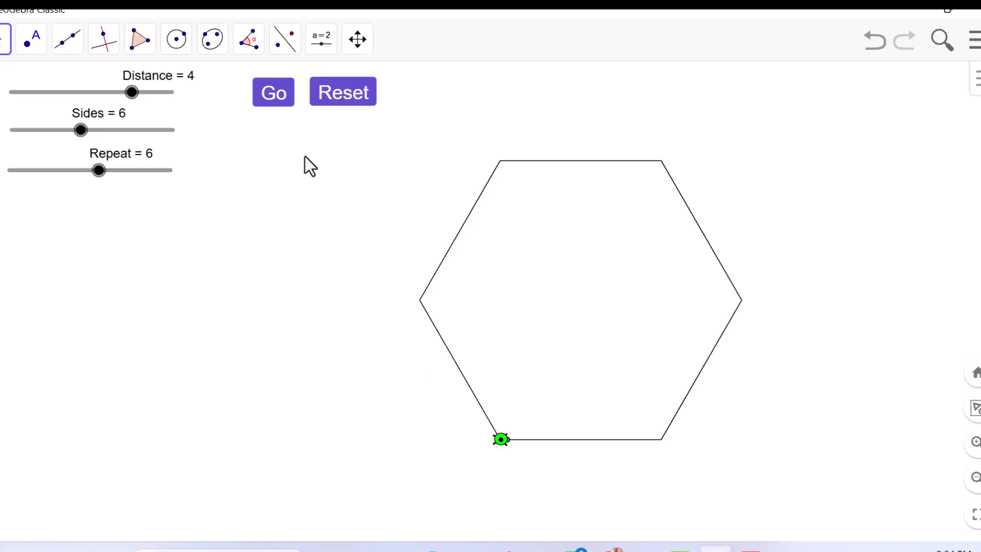
pyautogui.click(279, 104)
pyautogui.click(345, 105)
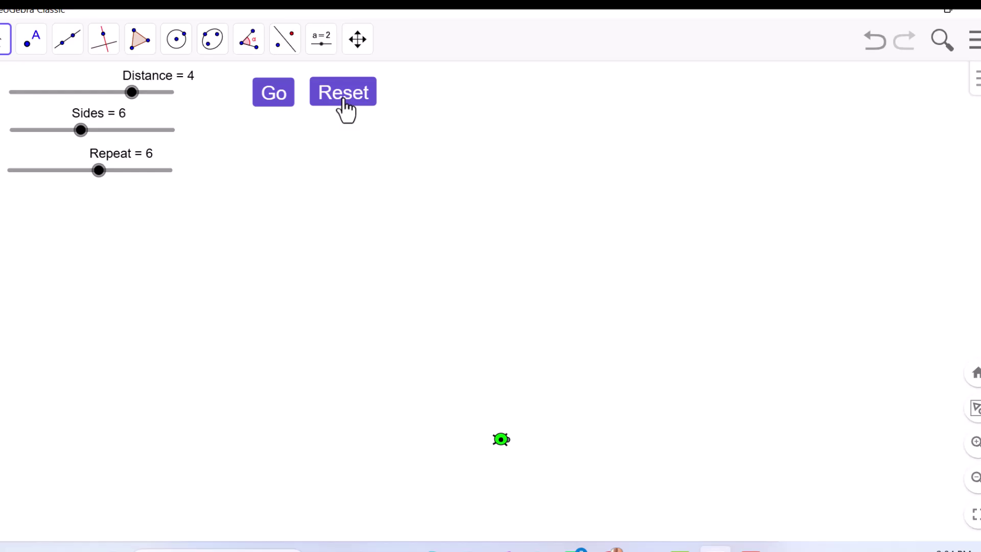
# Create a button captioned Stop with the GeoGebra script StartAnimation[false]
pyautogui.click(323, 45)
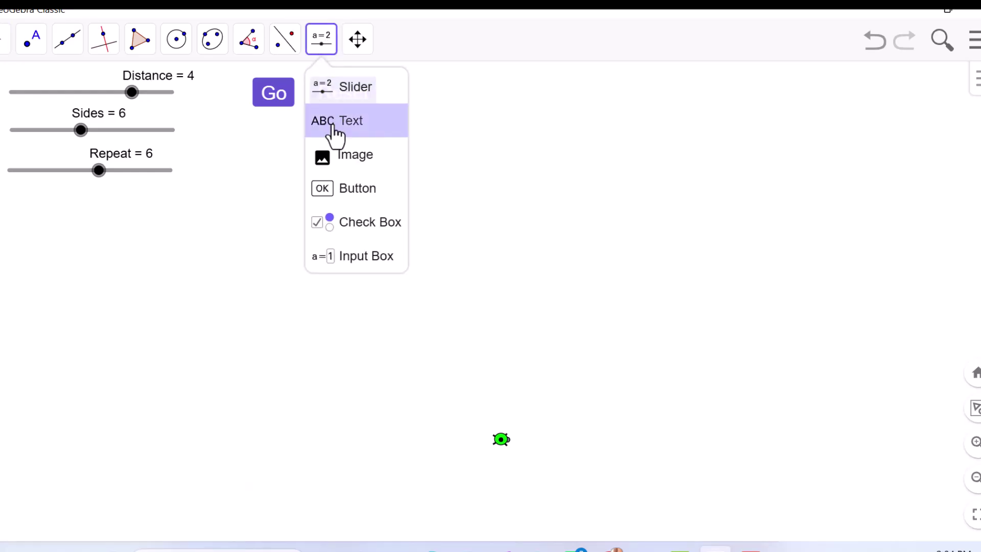
pyautogui.click(346, 190)
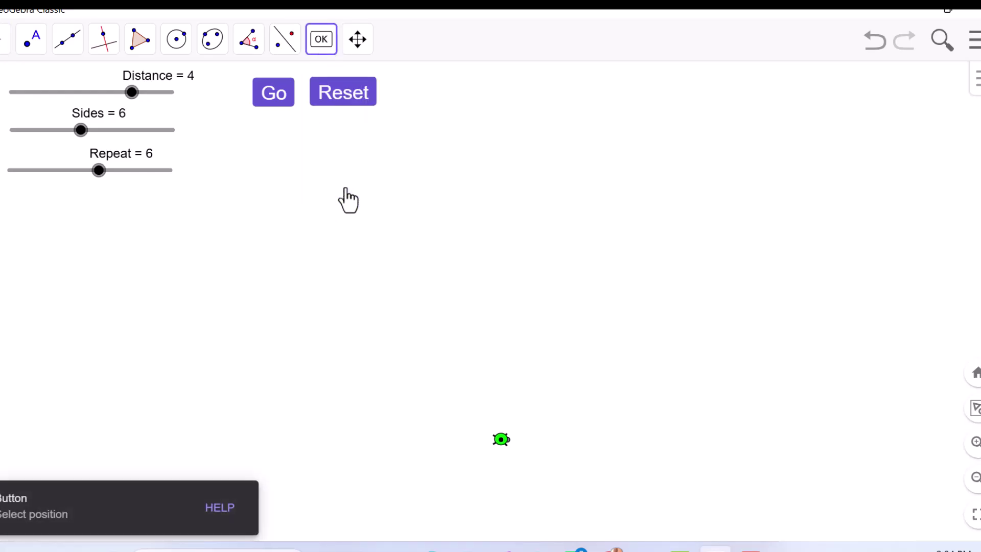
pyautogui.click(430, 93)
pyautogui.click(410, 179)
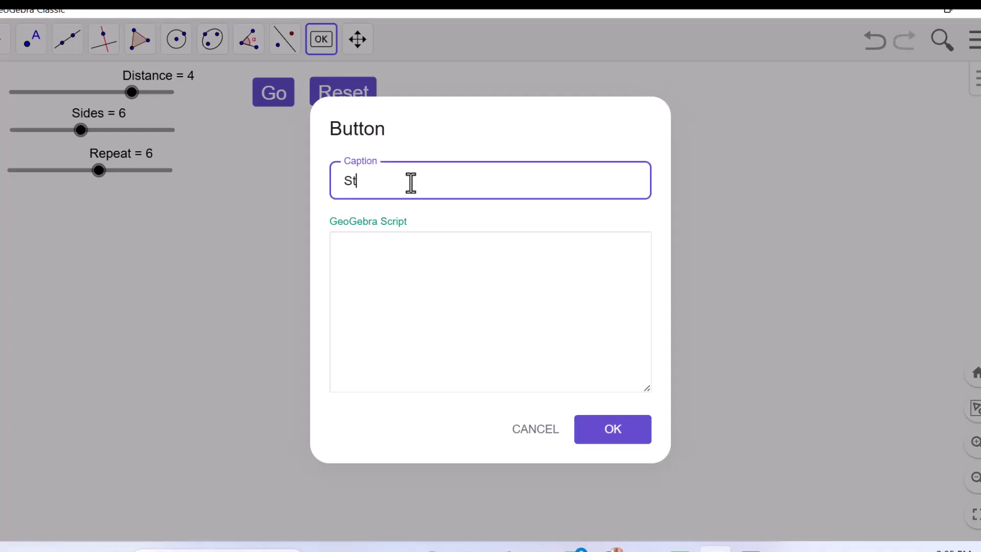
pyautogui.click(396, 246)
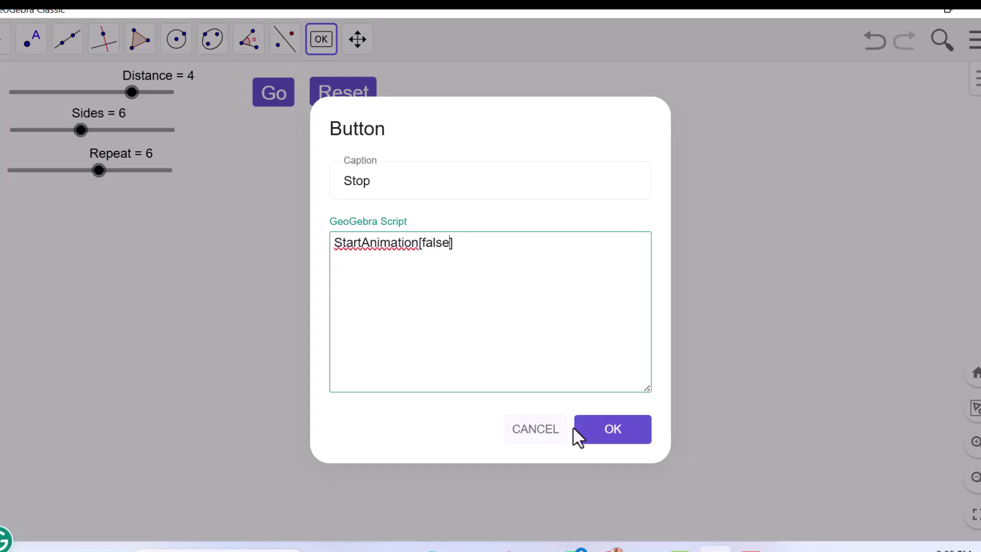
pyautogui.click(616, 438)
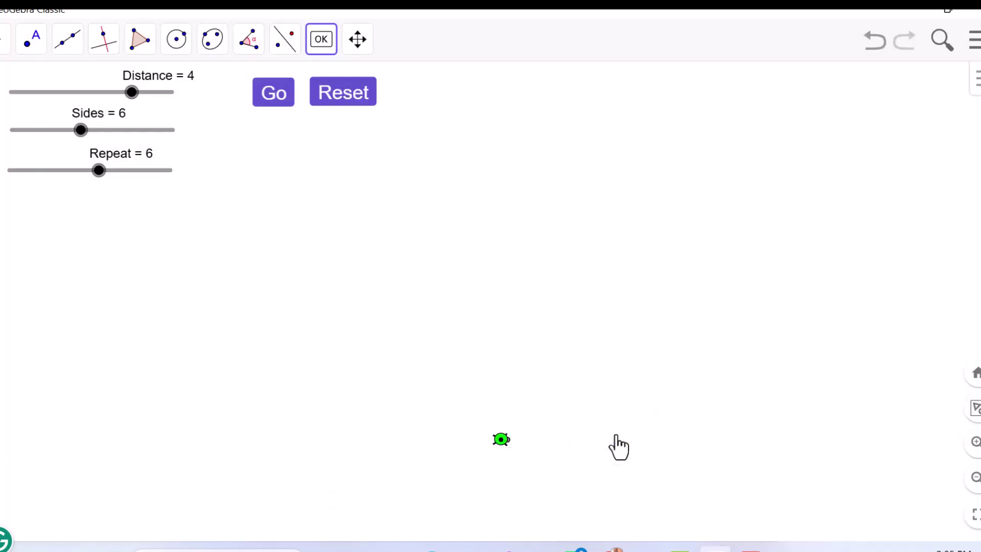
# Move the Stop button into line with Go and Reset, just right of the Reset button
pyautogui.click(1, 48)
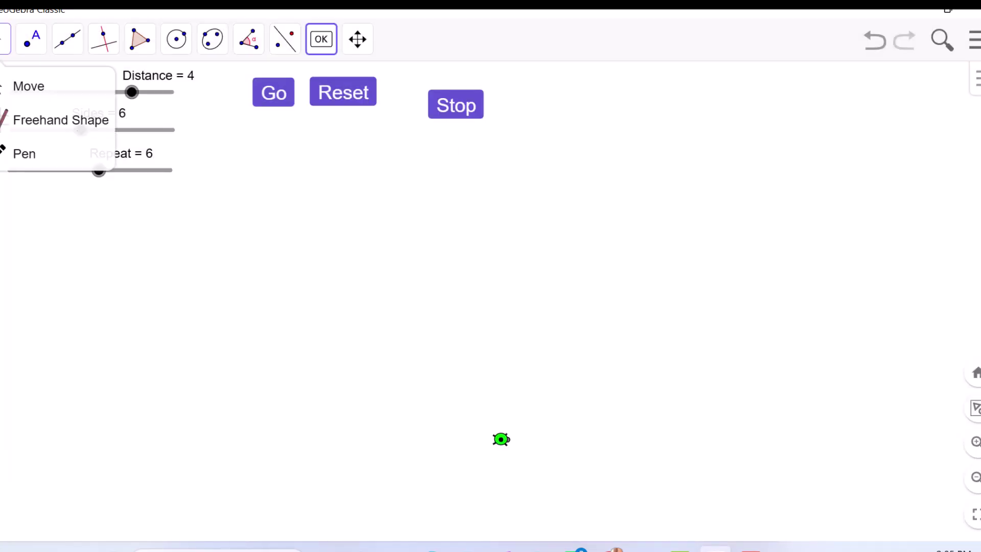
pyautogui.moveTo(284, 38)
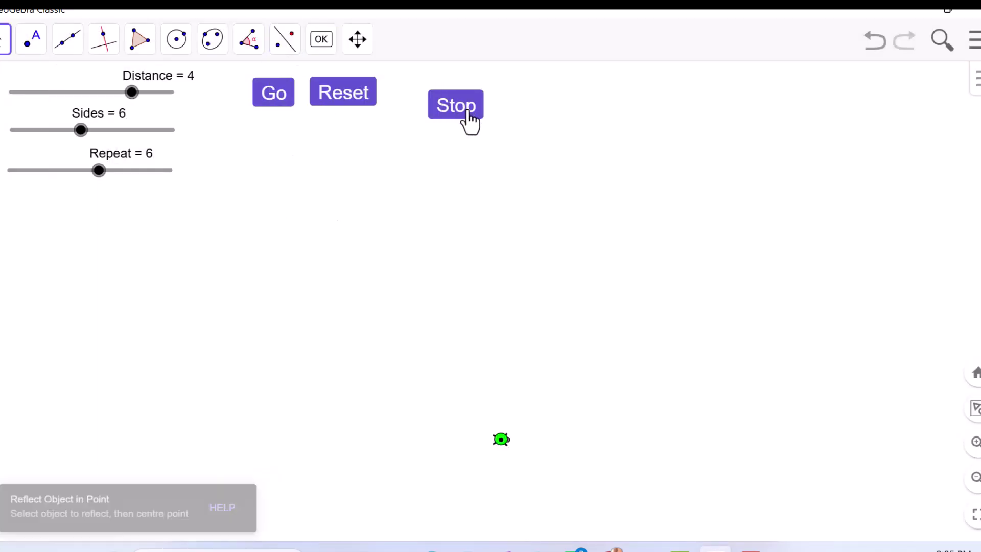
pyautogui.moveTo(467, 109); pyautogui.dragTo(431, 98)
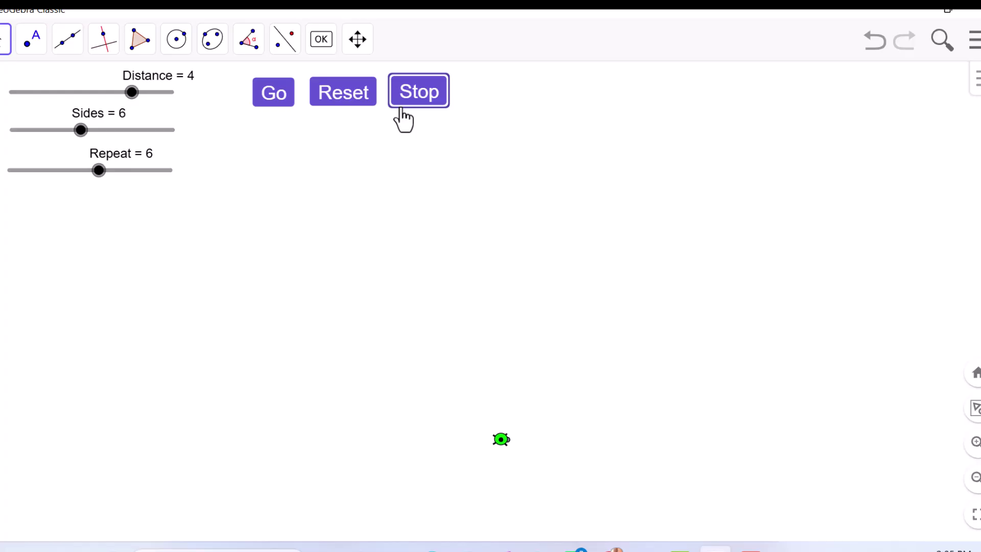
pyautogui.click(338, 132)
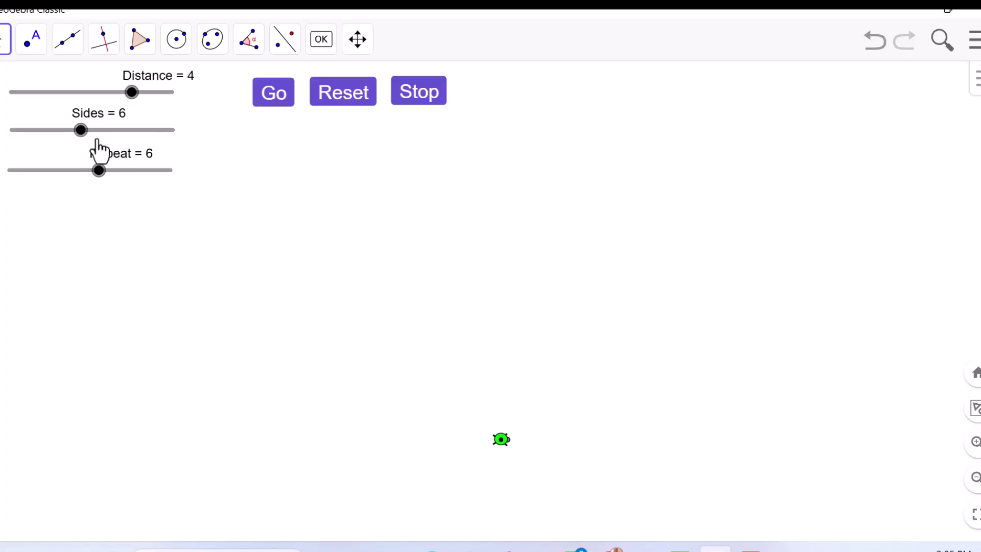
# Set Sides to 8, Distance to 3 and Repeat to 8, and run Go to draw an octagon
pyautogui.moveTo(81, 134); pyautogui.dragTo(124, 135)
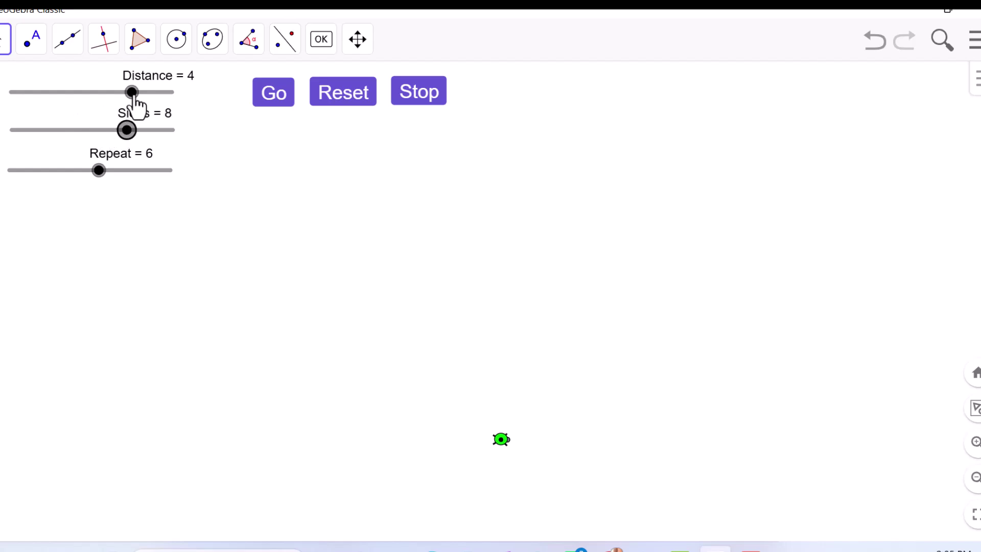
pyautogui.moveTo(118, 100); pyautogui.dragTo(106, 100)
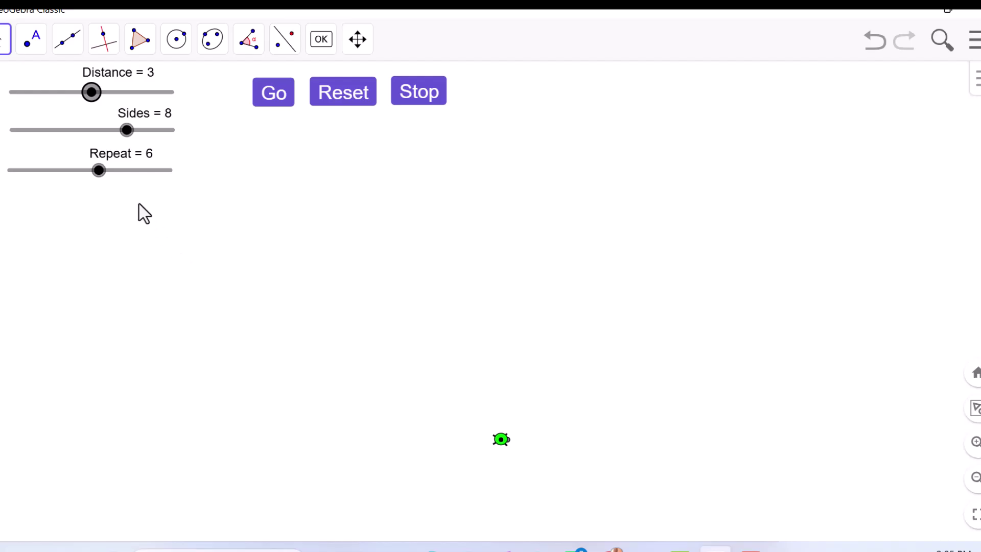
pyautogui.moveTo(98, 176); pyautogui.dragTo(129, 184)
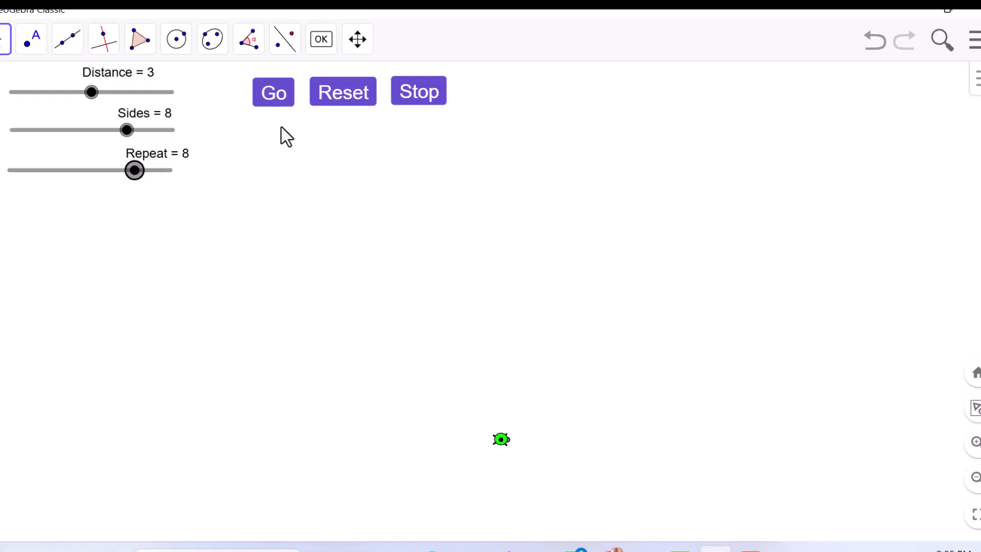
pyautogui.click(279, 103)
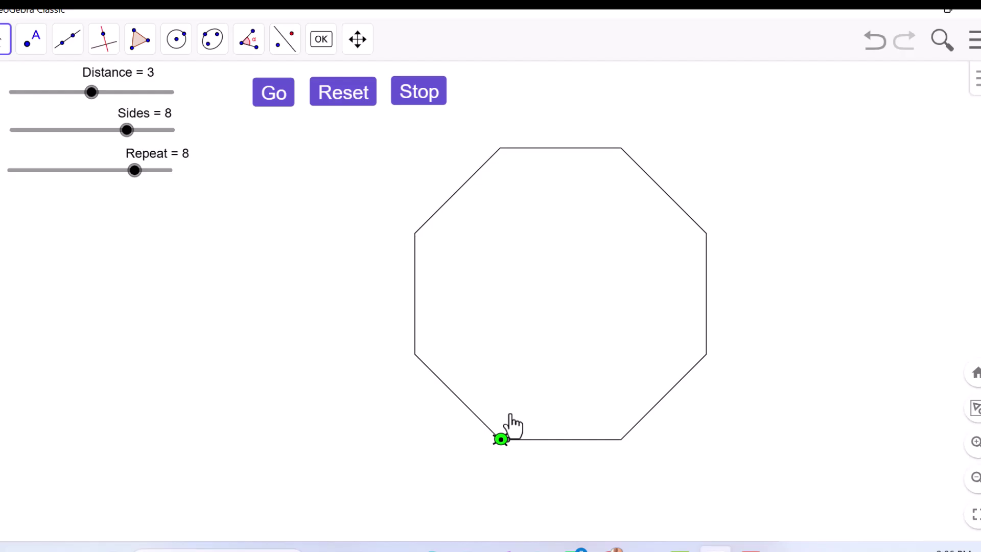
# Run the turtle around the octagon again, alternating Stop and Go to test pausing and resuming
pyautogui.click(277, 101)
pyautogui.click(418, 94)
pyautogui.click(271, 101)
pyautogui.click(426, 98)
pyautogui.click(274, 93)
pyautogui.click(416, 96)
pyautogui.click(277, 99)
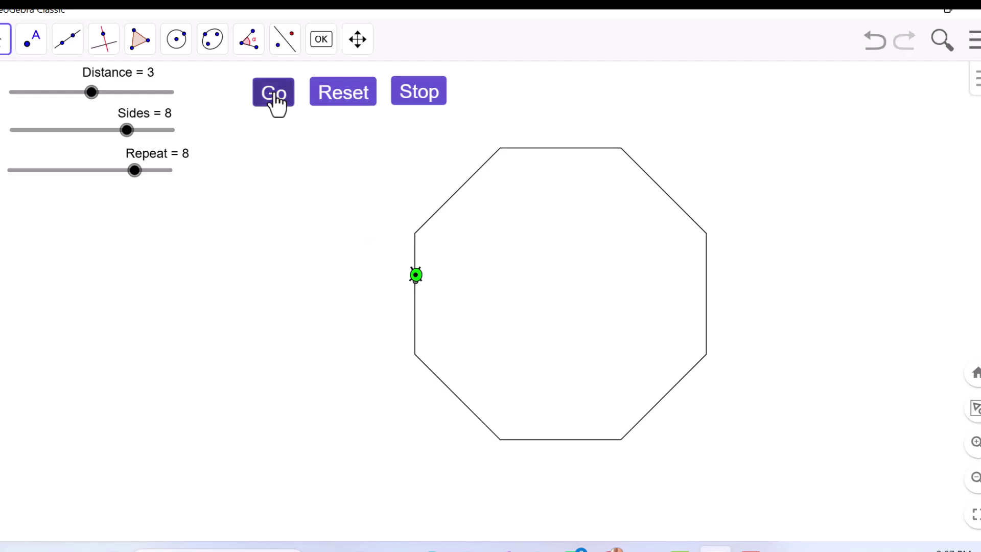
# Reset the turtle and start a new octagon, pausing it once with Stop and resuming with Go
pyautogui.click(363, 100)
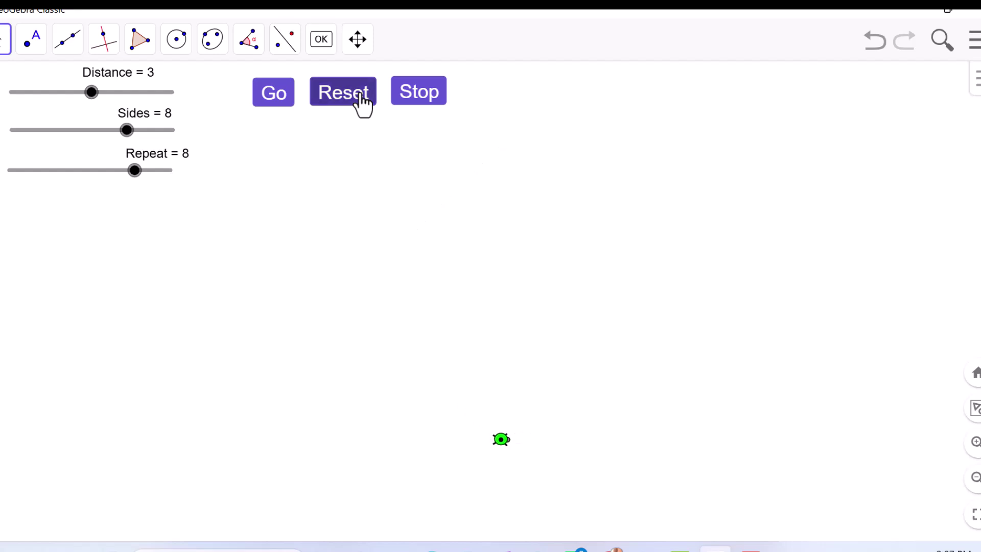
pyautogui.click(275, 105)
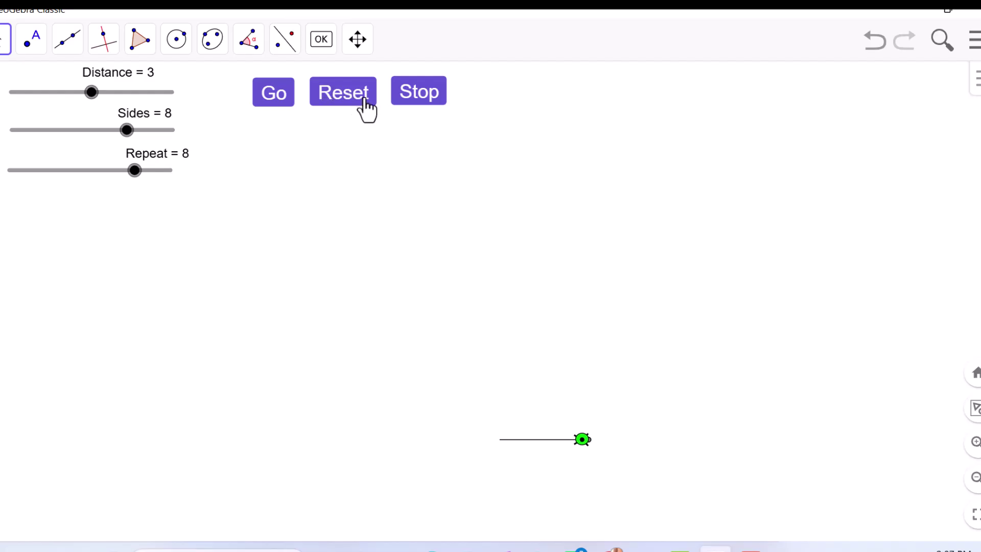
pyautogui.click(419, 98)
pyautogui.click(276, 104)
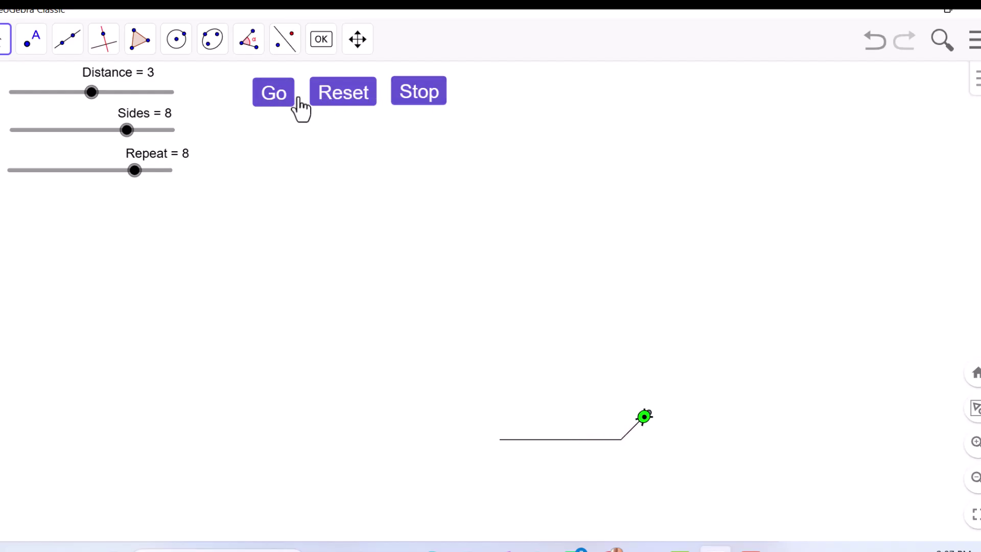